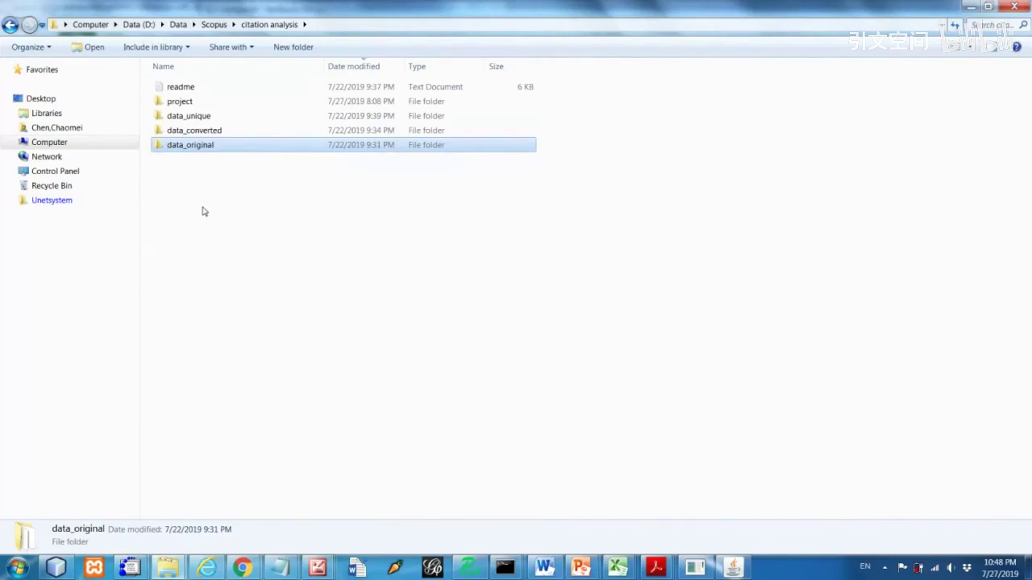
# Step: Open data_original and bring up scopus_1966-1981_n615's context menu to edit it in Notepad++
pyautogui.doubleClick(173, 148)
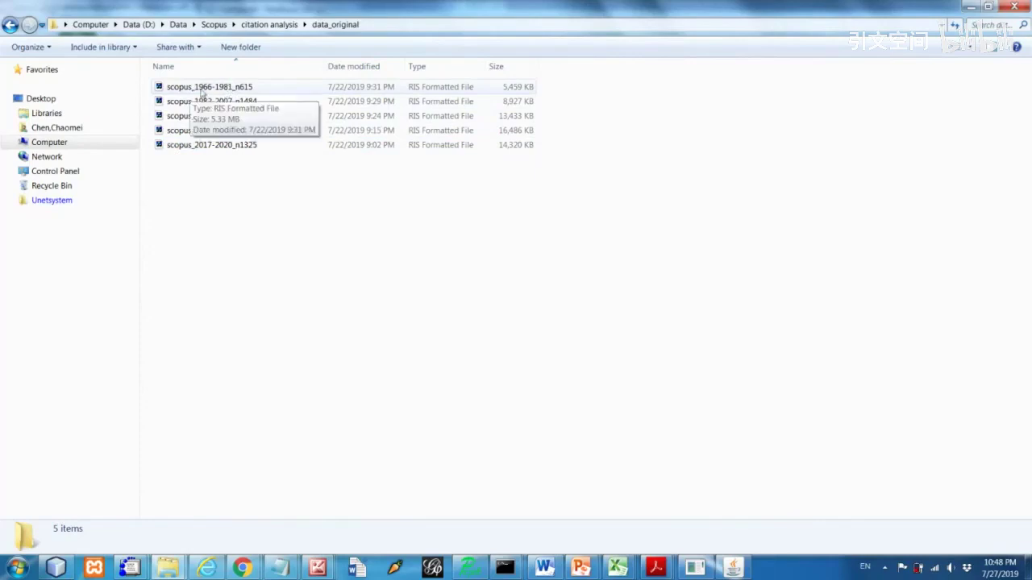
pyautogui.moveTo(415, 88)
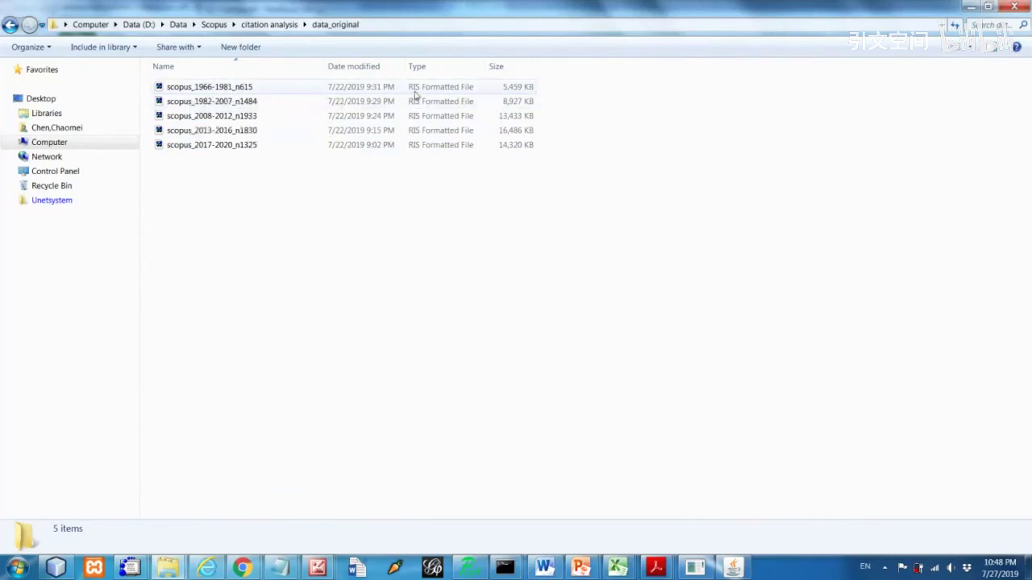
pyautogui.click(250, 85)
pyautogui.rightClick(249, 84)
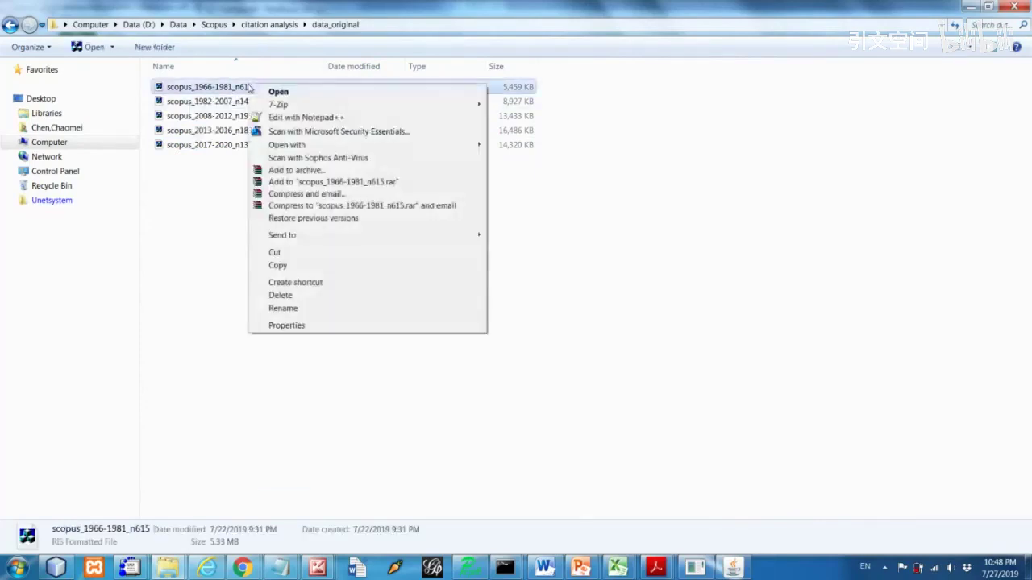
# Step: Open the RIS file in Notepad++ and highlight the first record's TI, AD and AB tags
pyautogui.click(324, 119)
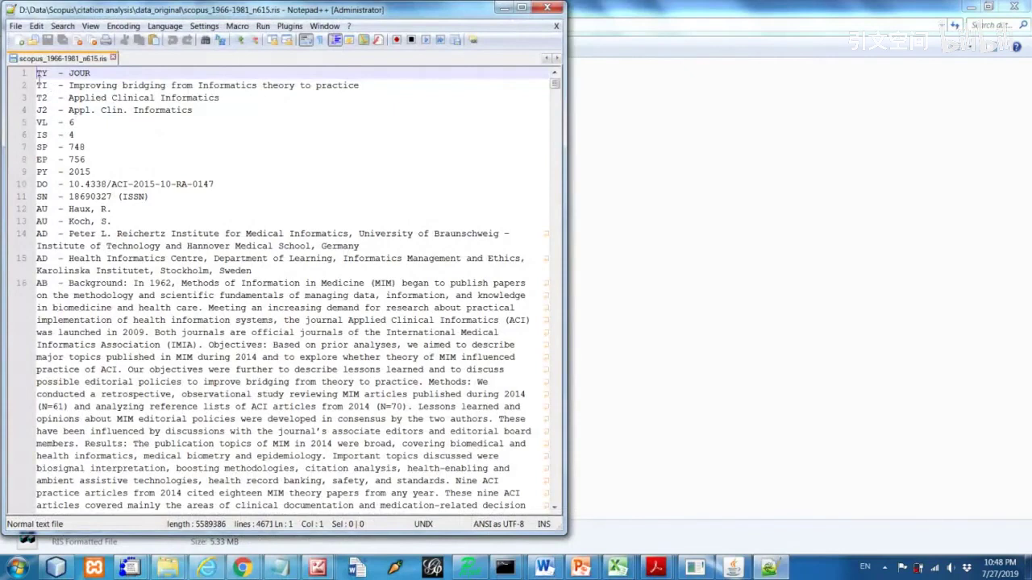
pyautogui.moveTo(51, 85); pyautogui.dragTo(31, 85)
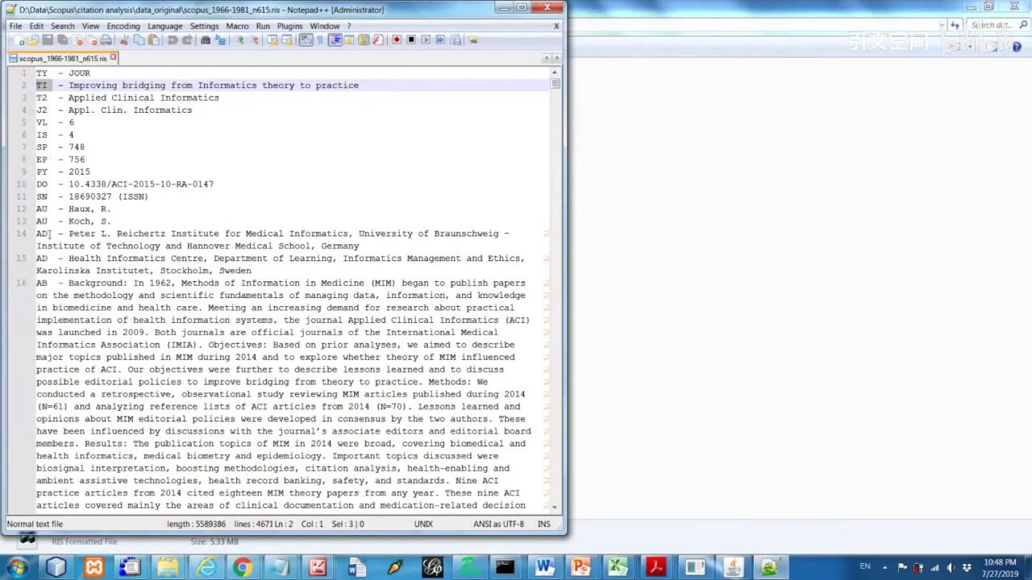
pyautogui.moveTo(50, 234); pyautogui.dragTo(34, 234)
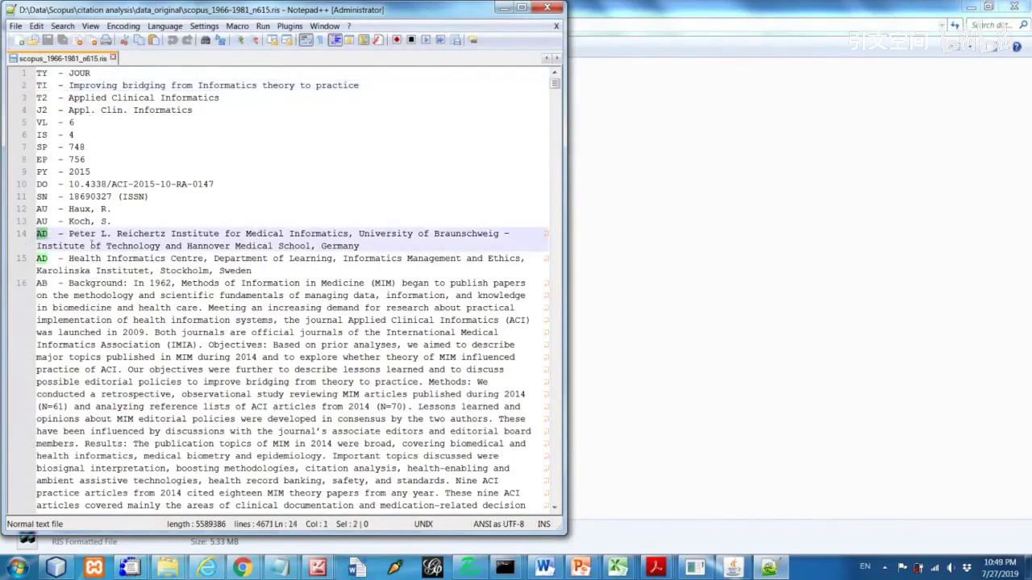
pyautogui.moveTo(50, 283); pyautogui.dragTo(37, 283)
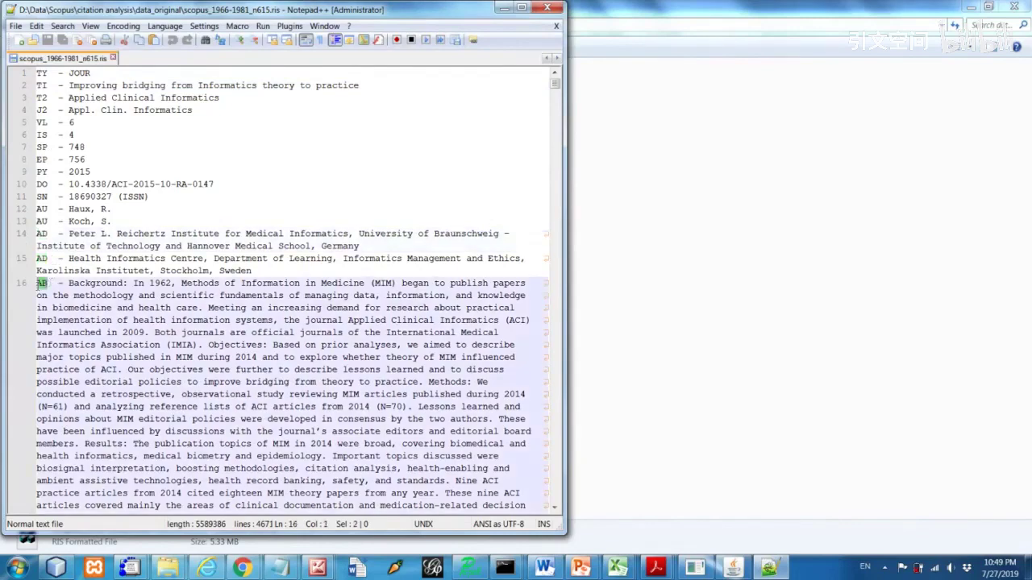
pyautogui.click(160, 183)
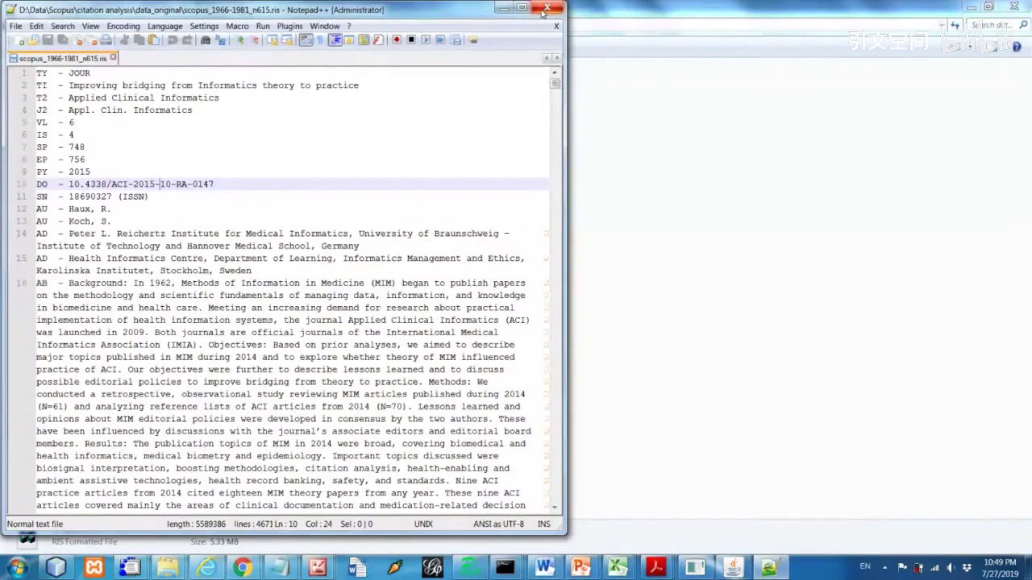
# Step: Close the RIS file, agree to CiteSpace's logging notice, and reposition the main window
pyautogui.click(547, 8)
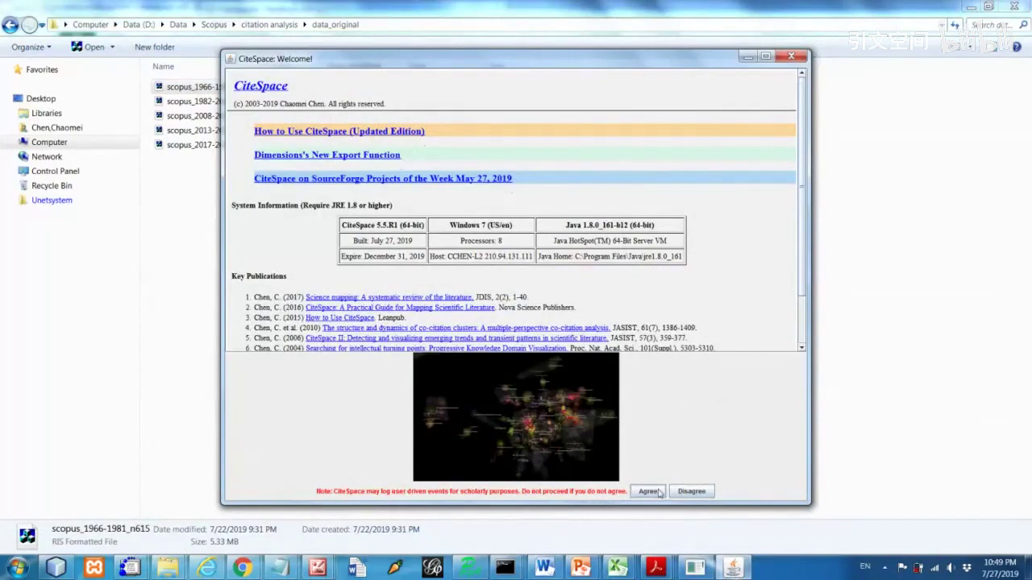
pyautogui.click(650, 492)
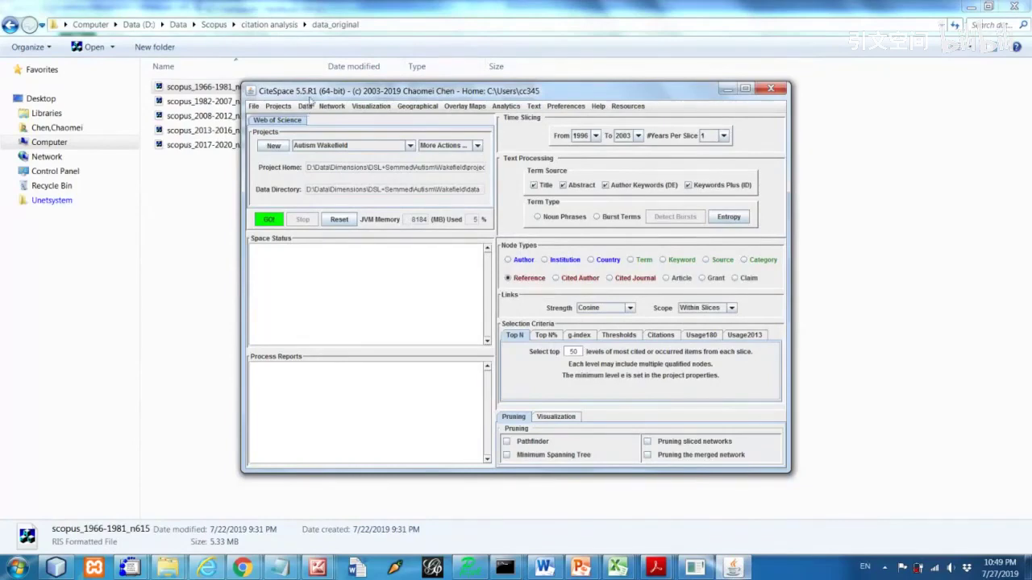
pyautogui.moveTo(312, 94); pyautogui.dragTo(418, 131)
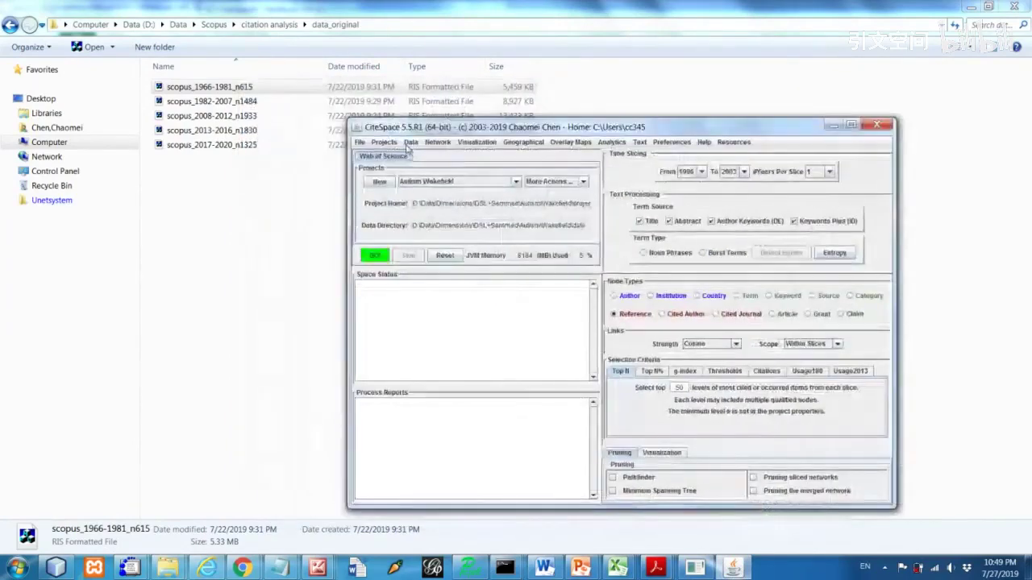
pyautogui.click(411, 143)
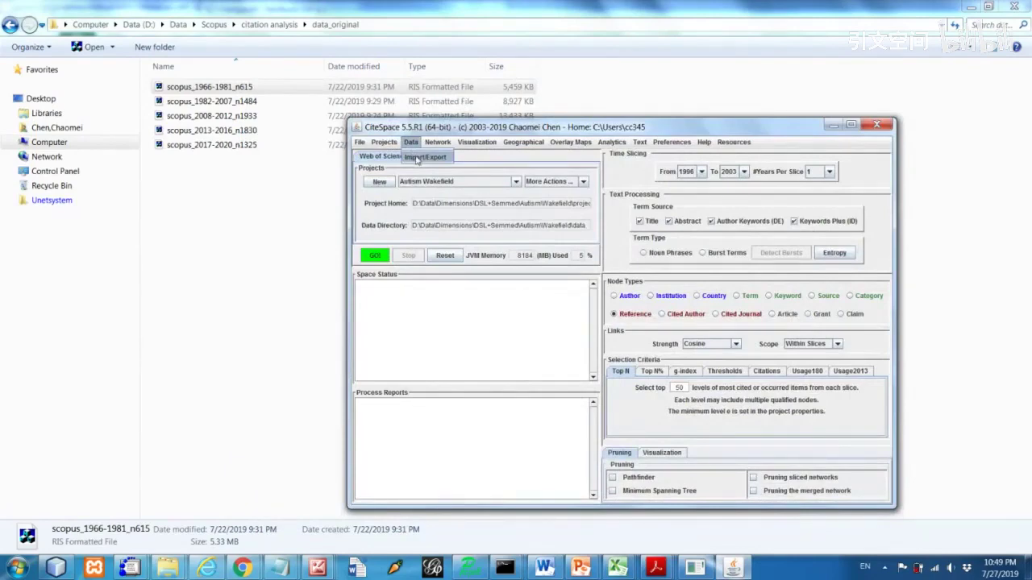
# Step: Open Data > Import/Export on its Scopus conversion page
pyautogui.click(417, 158)
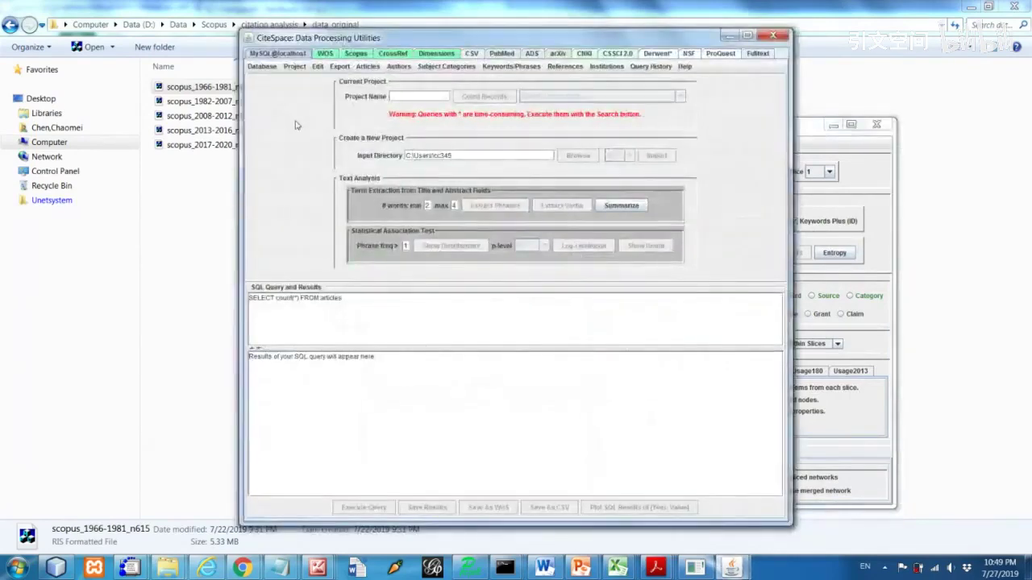
pyautogui.click(356, 55)
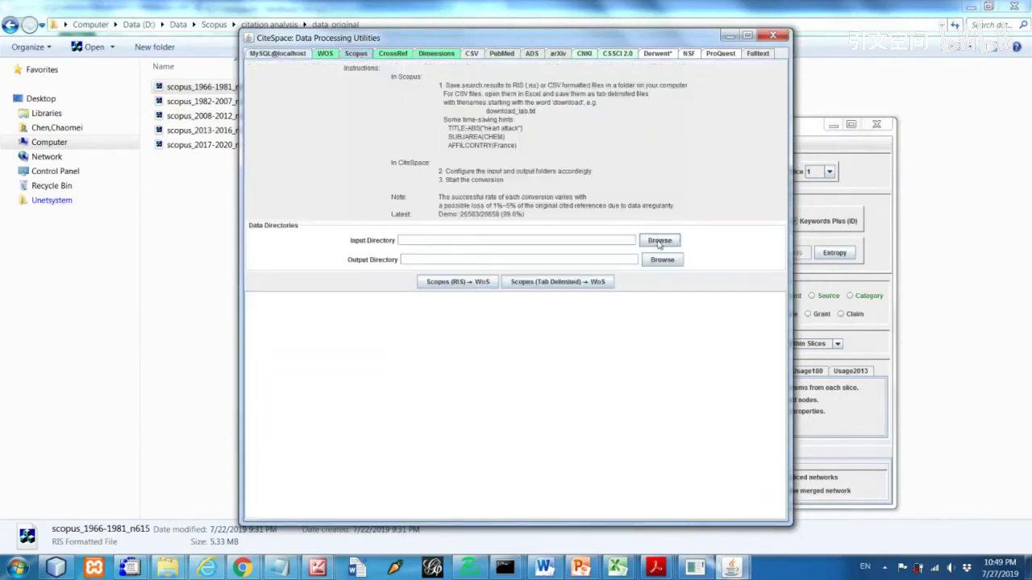
# Step: Set the Scopus input directory to D:\Data\Scopus\citation analysis\data_original
pyautogui.click(659, 241)
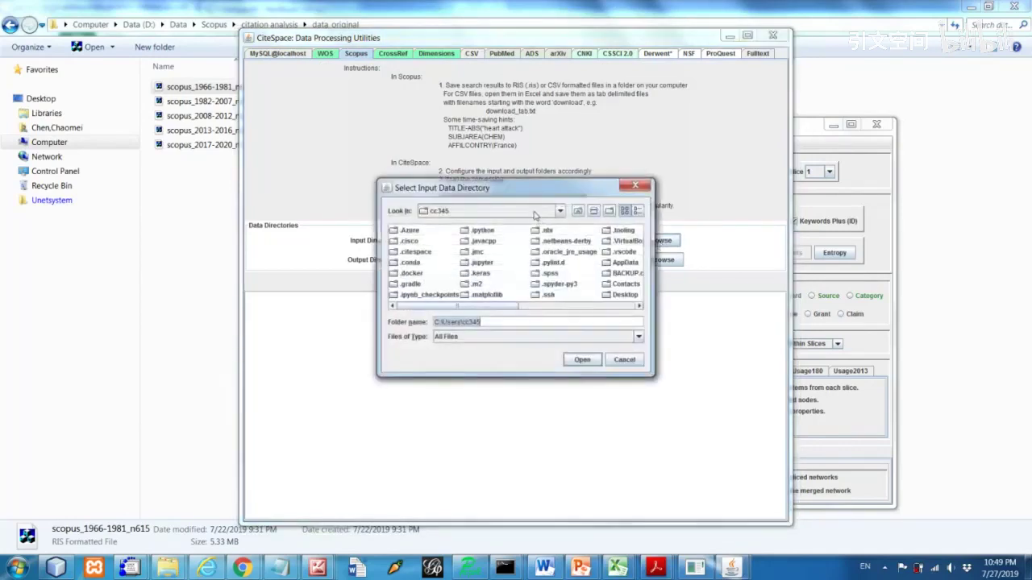
pyautogui.click(534, 212)
pyautogui.click(511, 244)
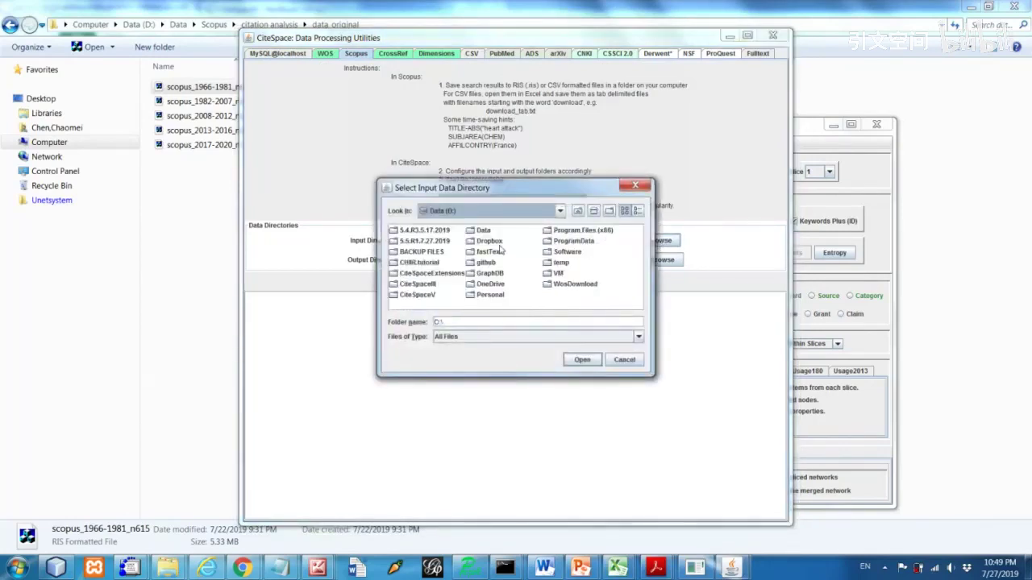
pyautogui.doubleClick(484, 231)
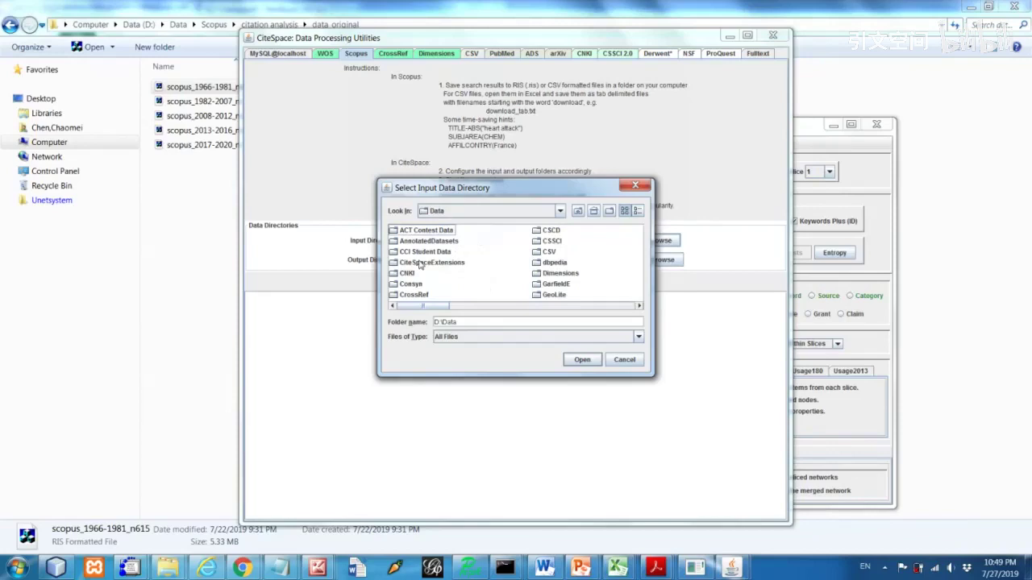
pyautogui.click(539, 312)
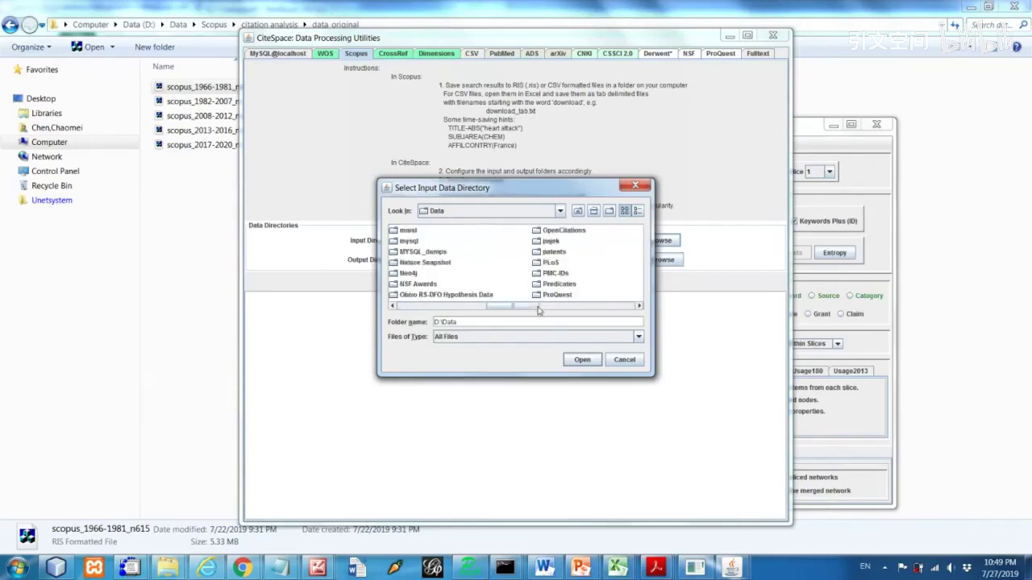
pyautogui.click(557, 308)
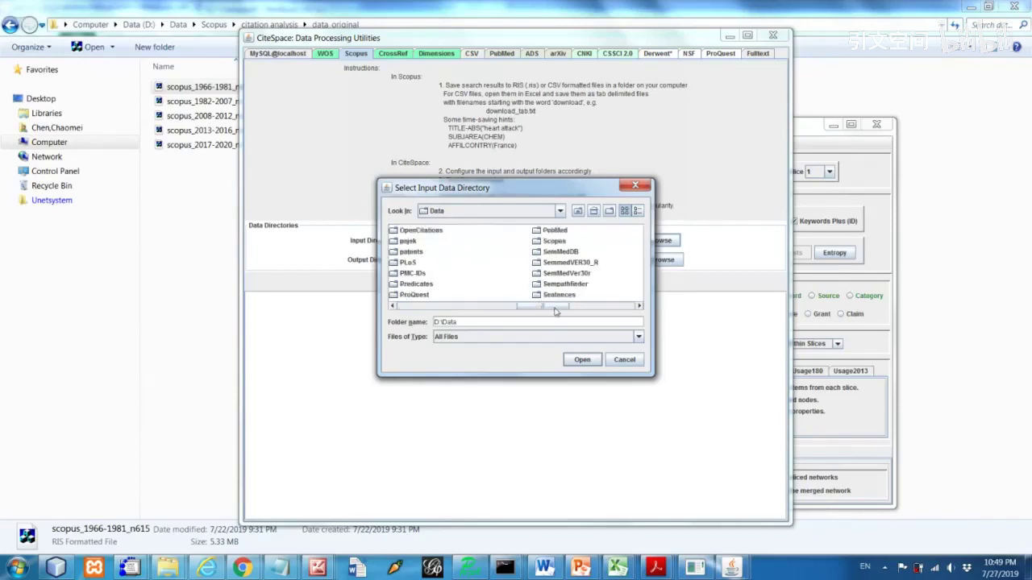
pyautogui.doubleClick(555, 242)
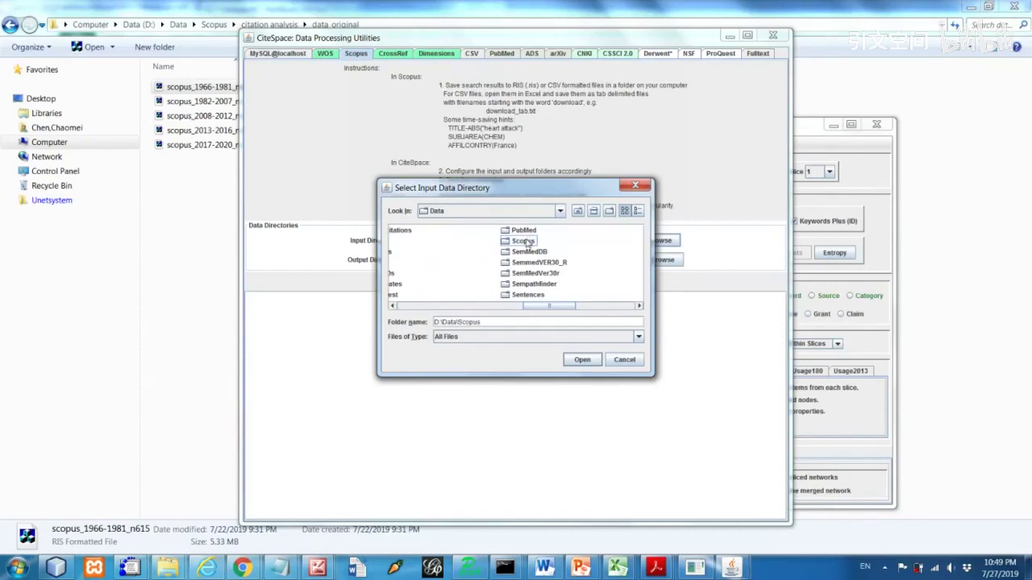
pyautogui.click(442, 242)
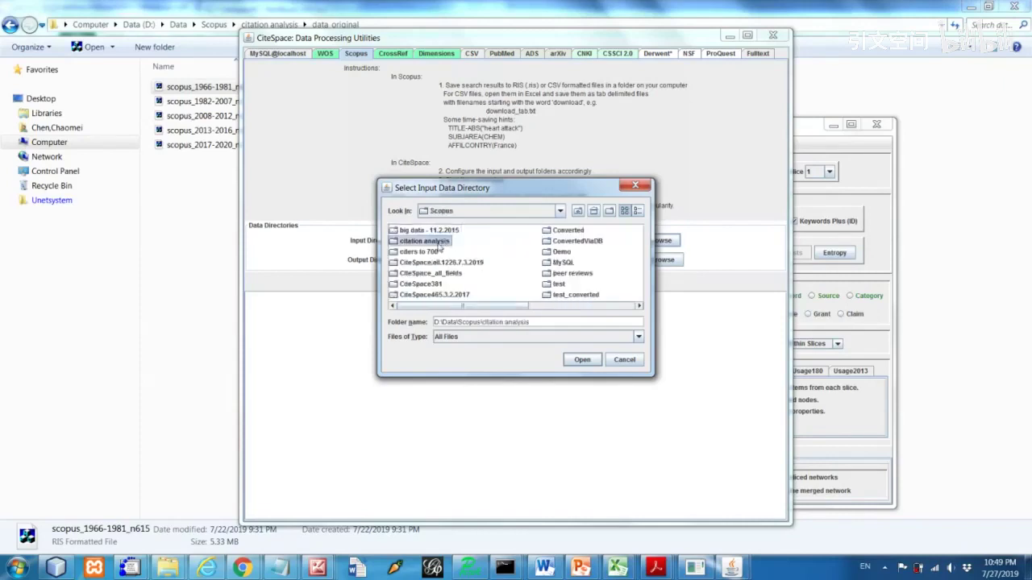
pyautogui.doubleClick(396, 242)
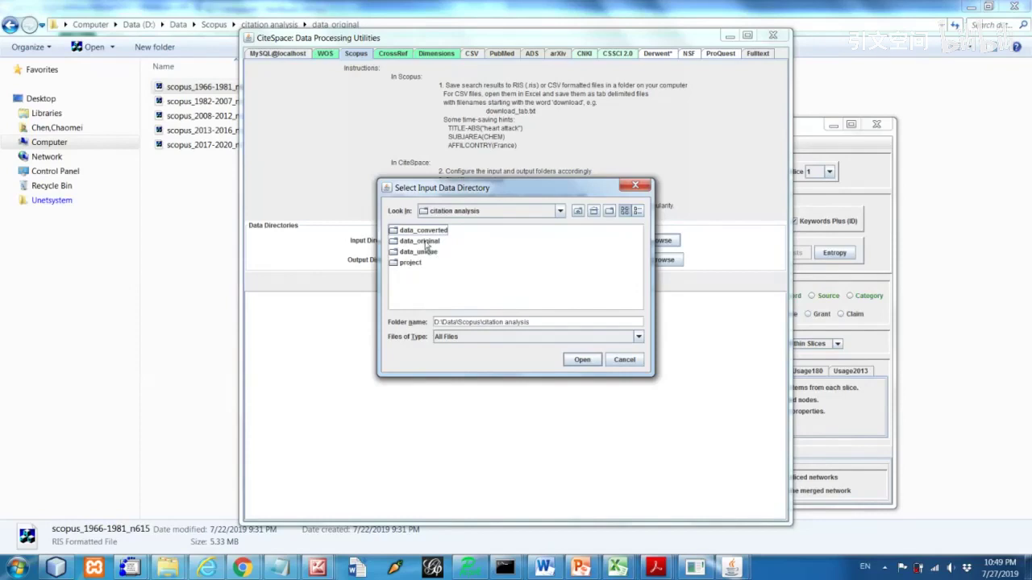
pyautogui.doubleClick(425, 245)
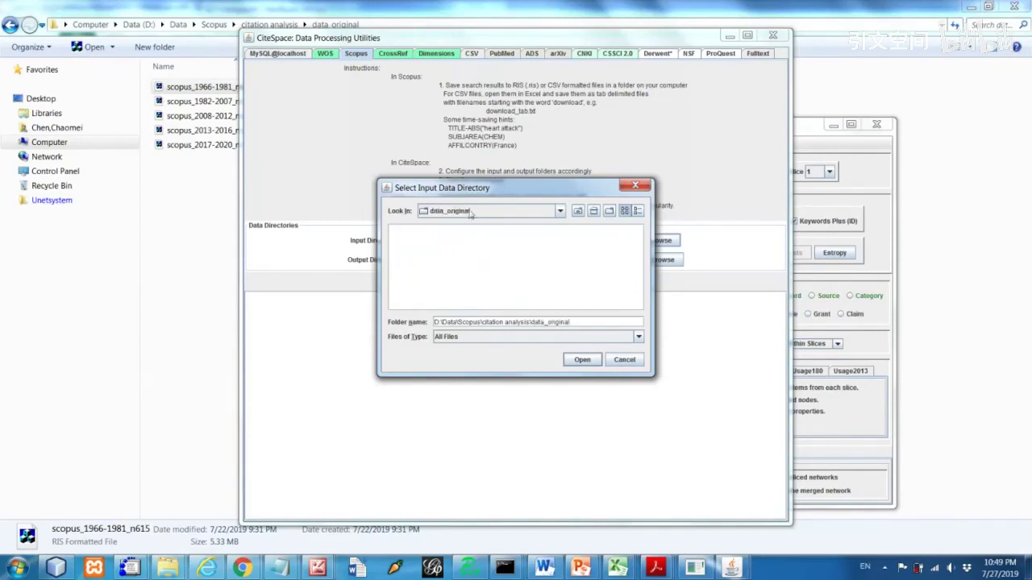
pyautogui.click(586, 363)
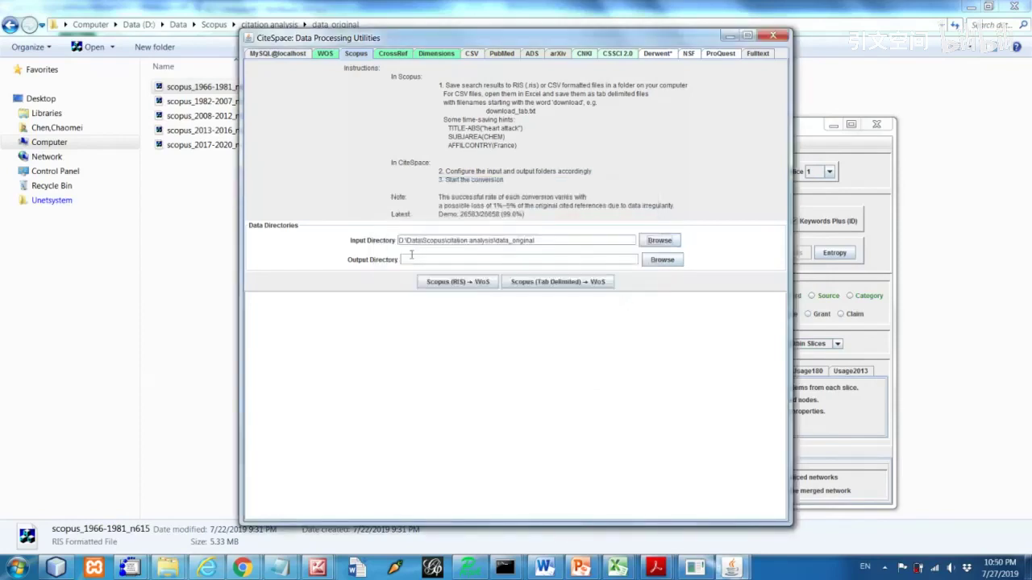
# Step: Set the Scopus output directory to D:\Data\Scopus\citation analysis\data_converted
pyautogui.click(666, 264)
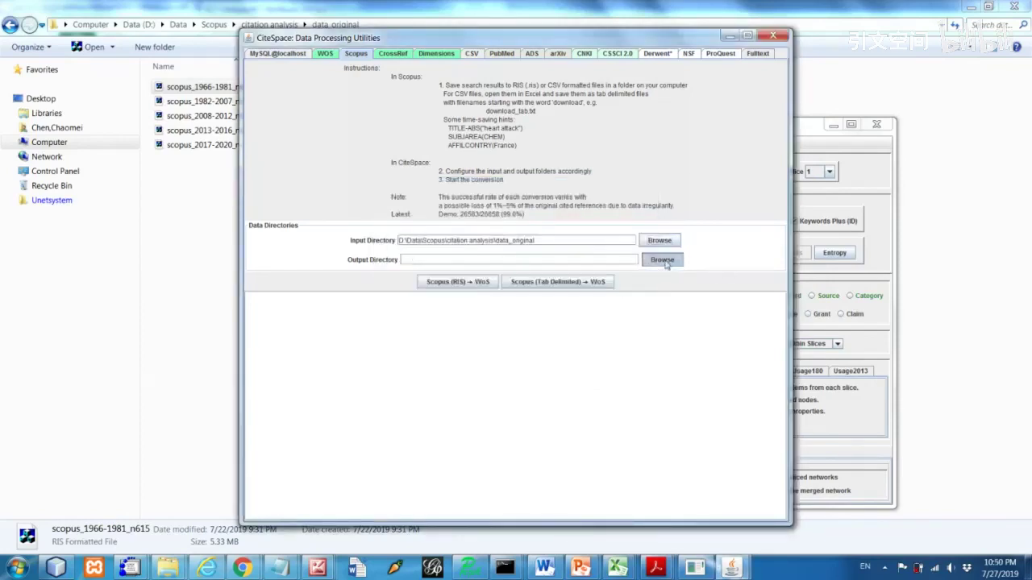
pyautogui.click(512, 212)
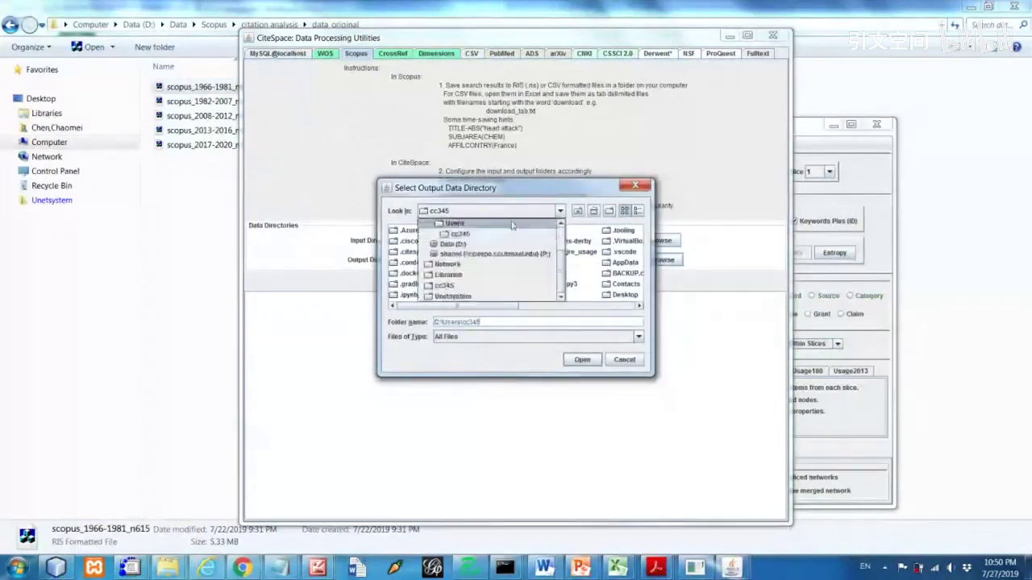
pyautogui.click(508, 252)
pyautogui.click(486, 232)
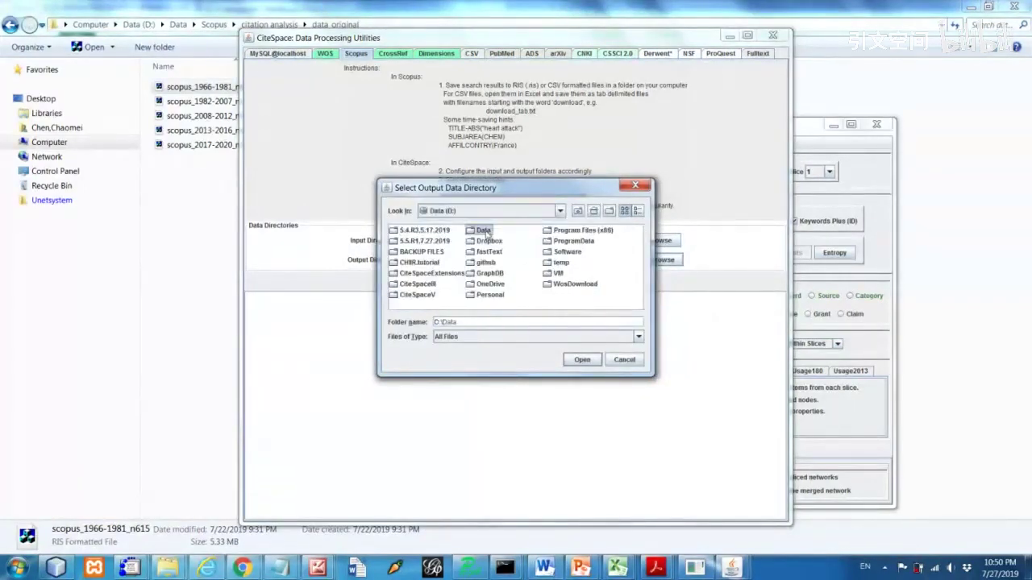
pyautogui.click(472, 233)
pyautogui.doubleClick(472, 233)
pyautogui.click(460, 308)
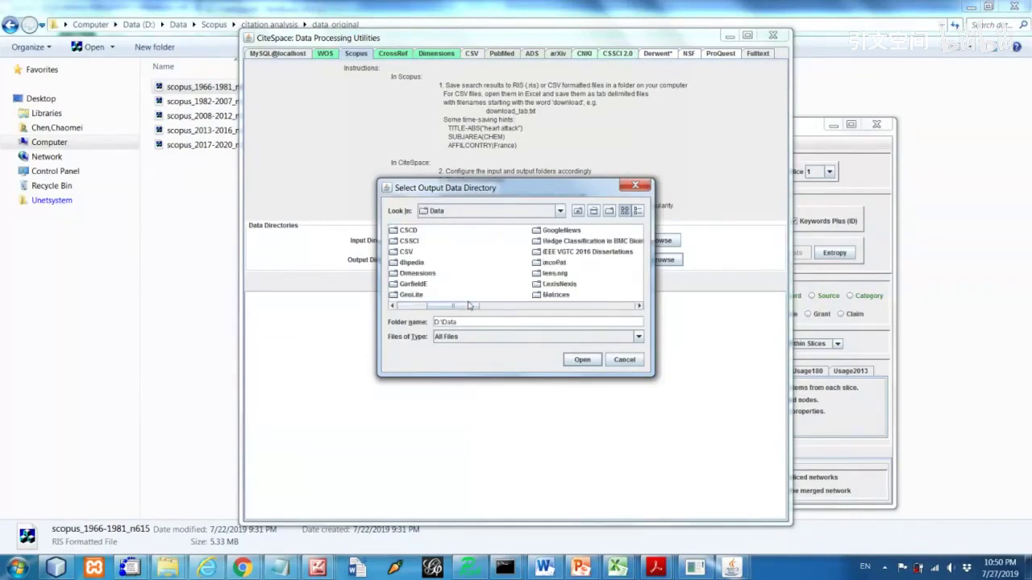
pyautogui.moveTo(472, 307); pyautogui.dragTo(581, 314)
pyautogui.click(466, 242)
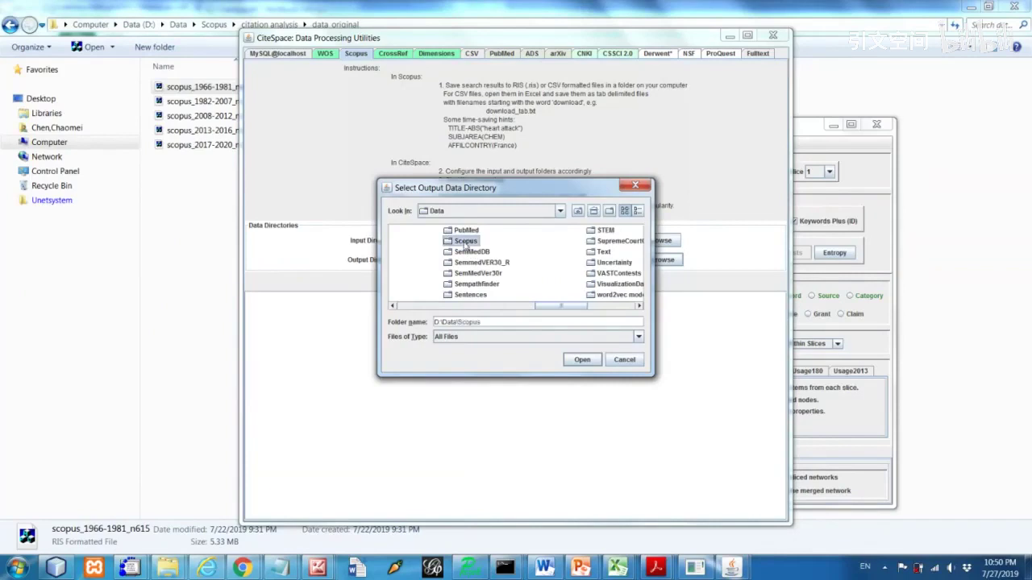
pyautogui.doubleClick(465, 242)
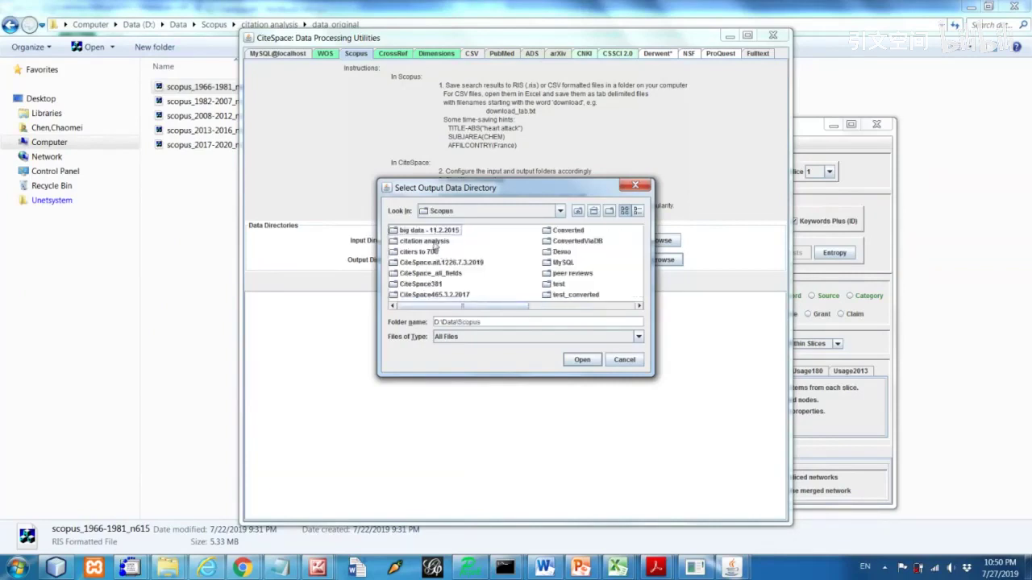
pyautogui.doubleClick(435, 242)
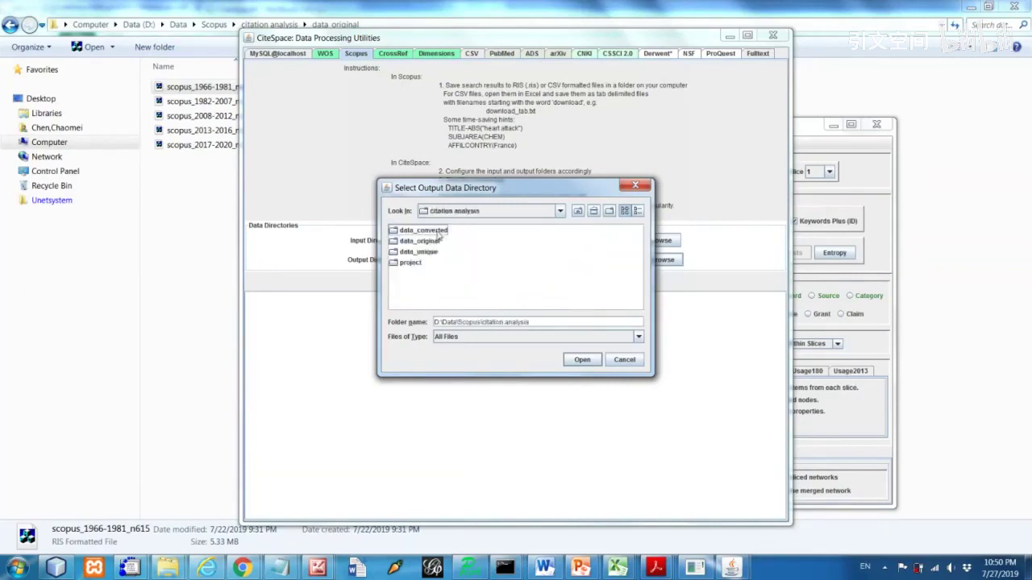
pyautogui.click(439, 232)
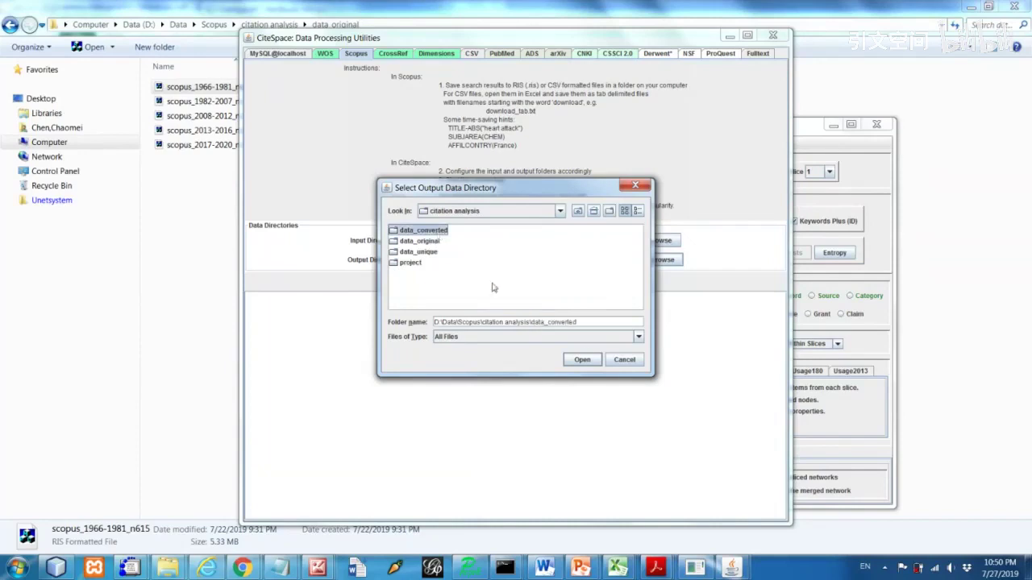
pyautogui.click(583, 360)
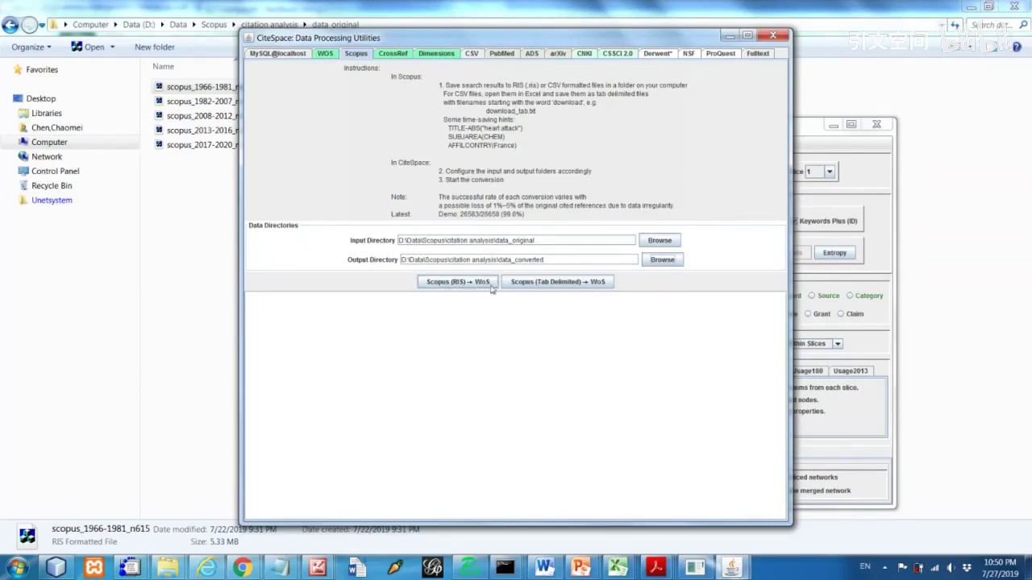
# Step: Convert the Scopus RIS files to WoS using article titles, keeping 245,739 references (99.0%)
pyautogui.click(471, 288)
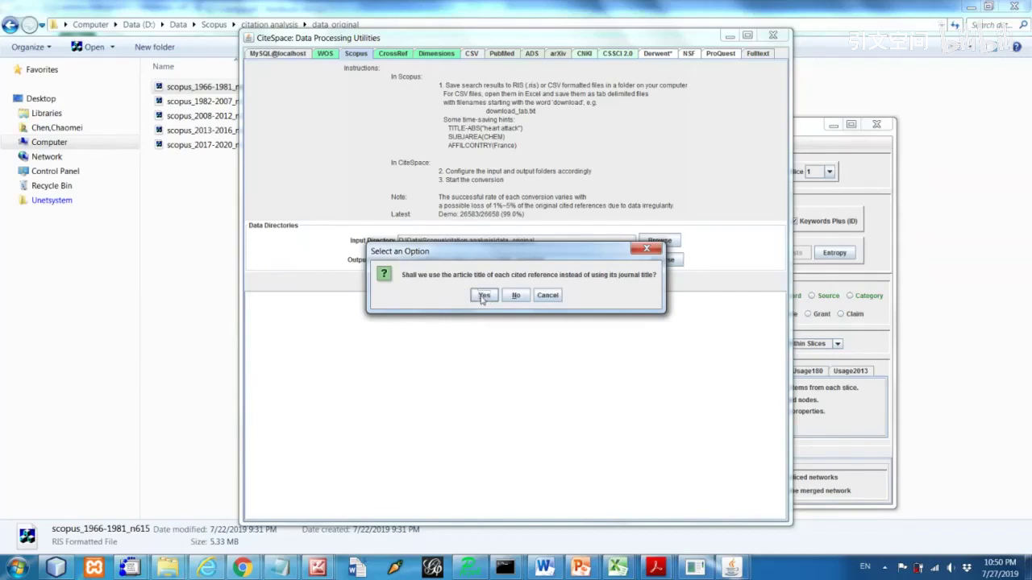
pyautogui.click(484, 296)
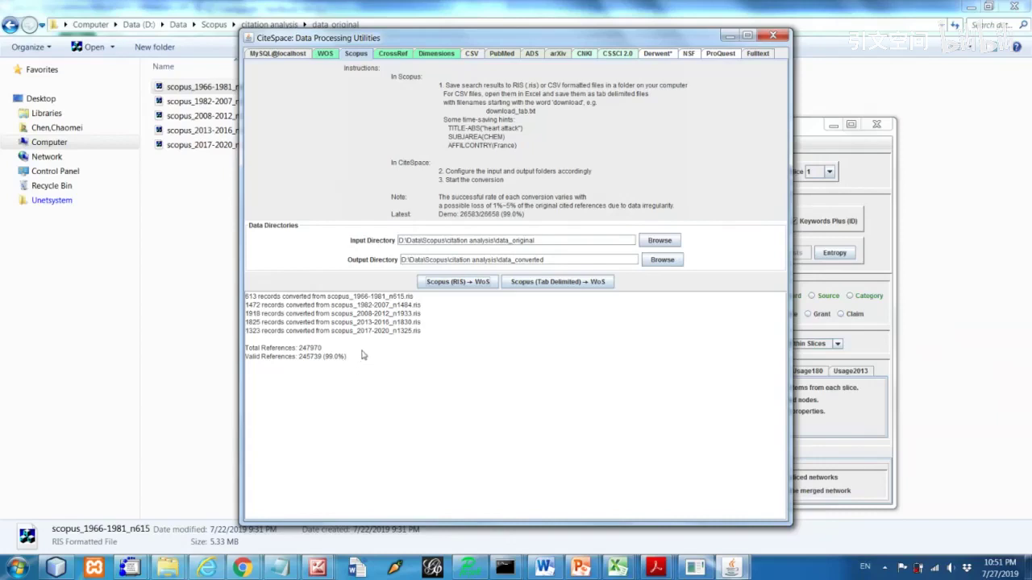
# Step: Inspect the five converted files and five invalid-reference lists in data_converted, then return to citation analysis
pyautogui.click(224, 10)
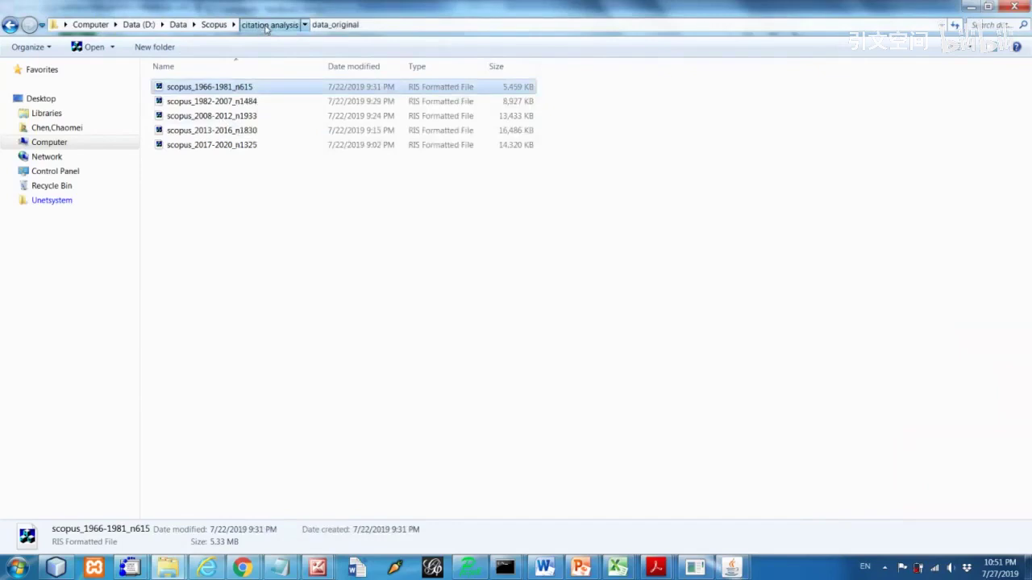
pyautogui.click(269, 24)
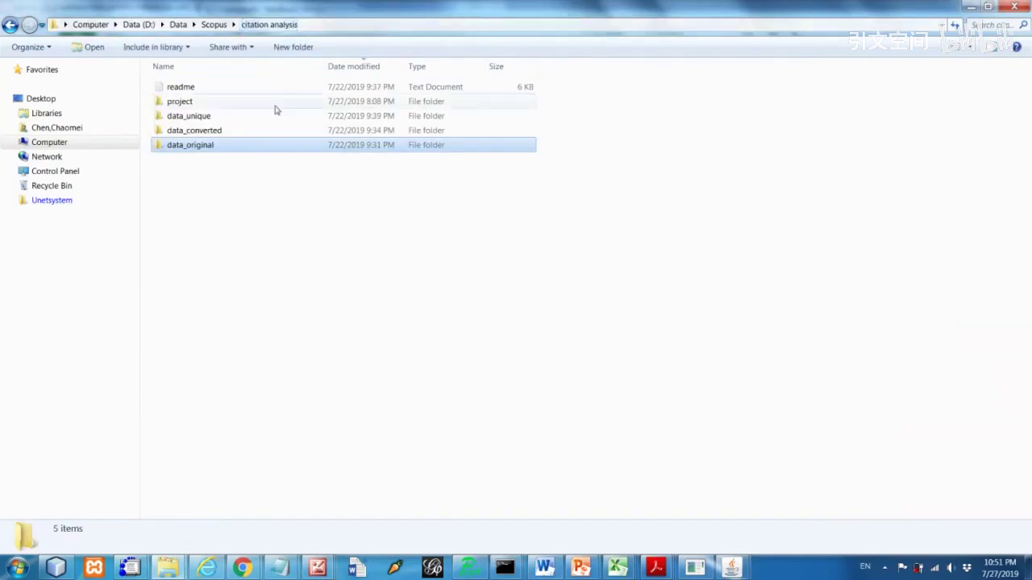
pyautogui.click(221, 132)
pyautogui.doubleClick(220, 133)
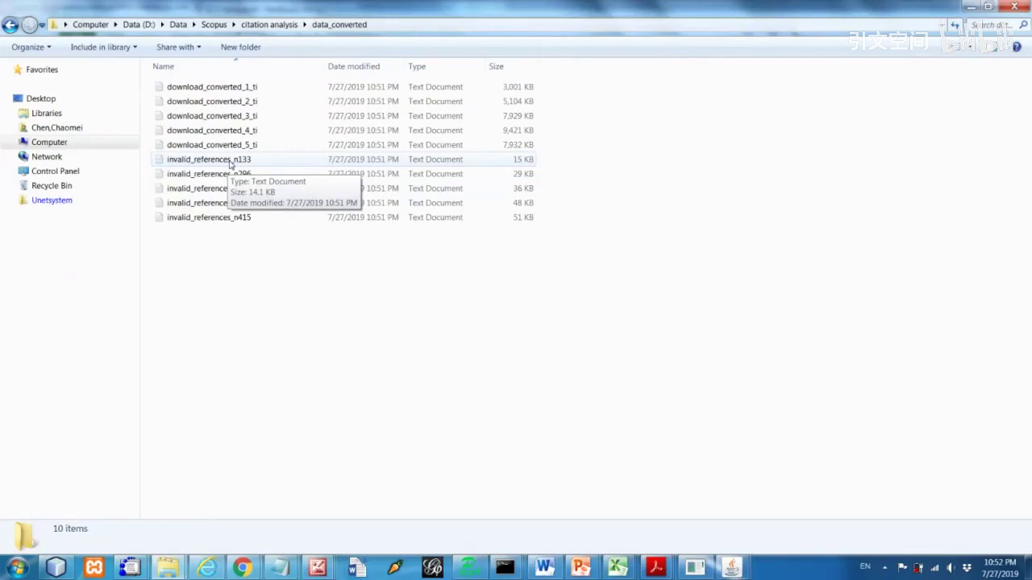
pyautogui.click(266, 28)
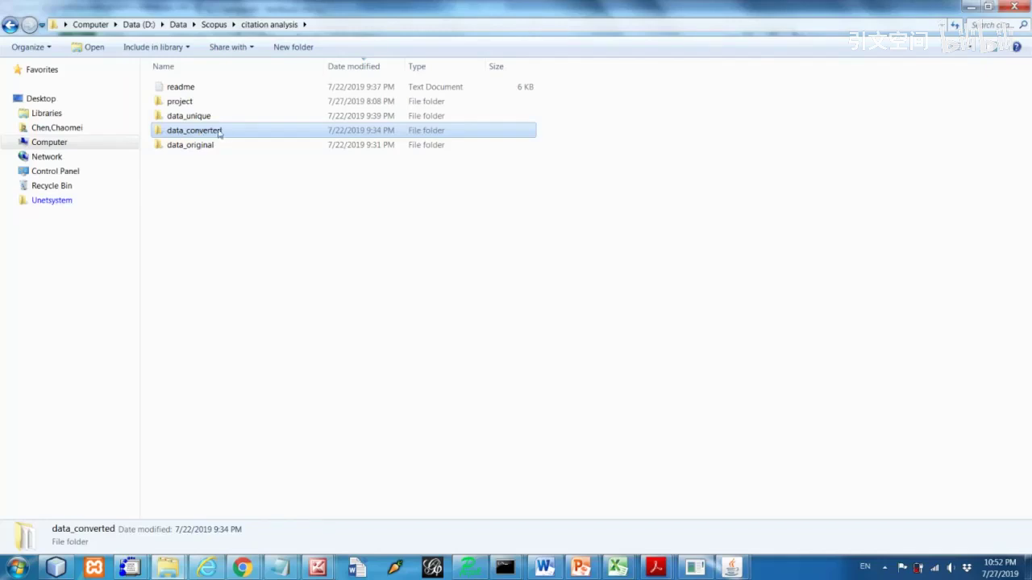
# Step: Bring the Data Processing Utilities window back and switch to the WoS page
pyautogui.click(732, 569)
pyautogui.click(790, 464)
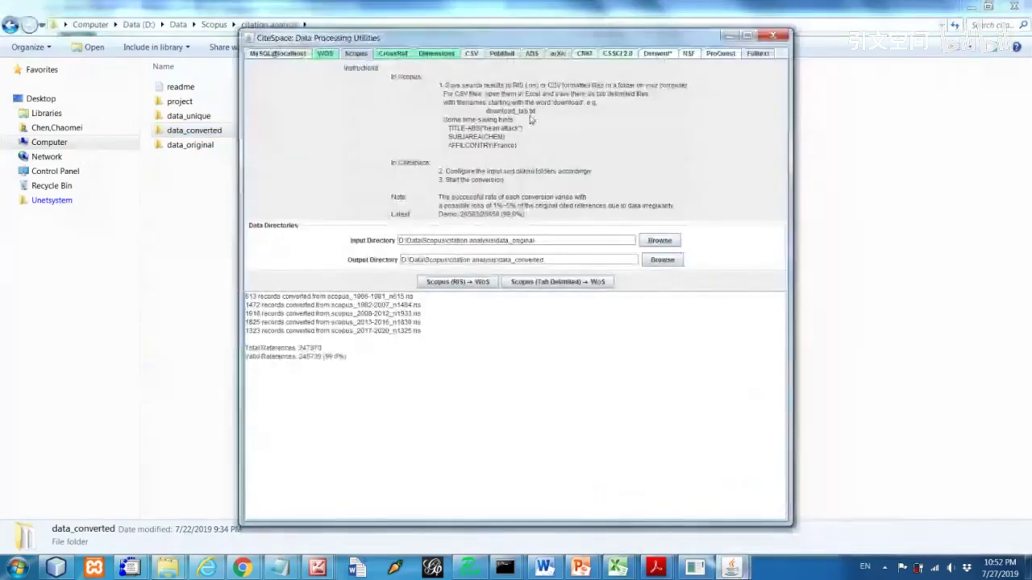
pyautogui.click(326, 54)
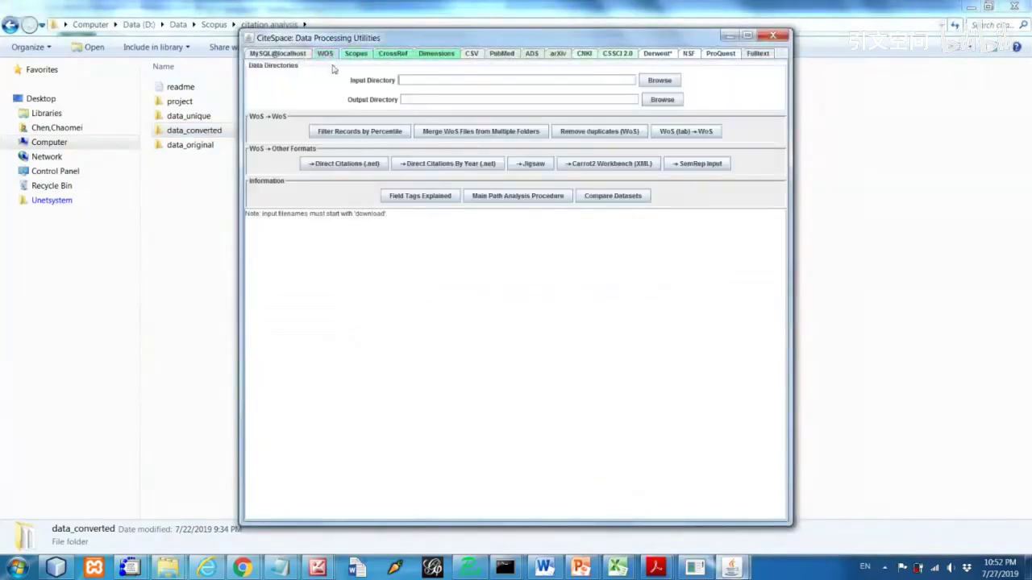
# Step: Set the WoS input directory to D:\Data\Scopus\citation analysis\data_converted
pyautogui.click(660, 80)
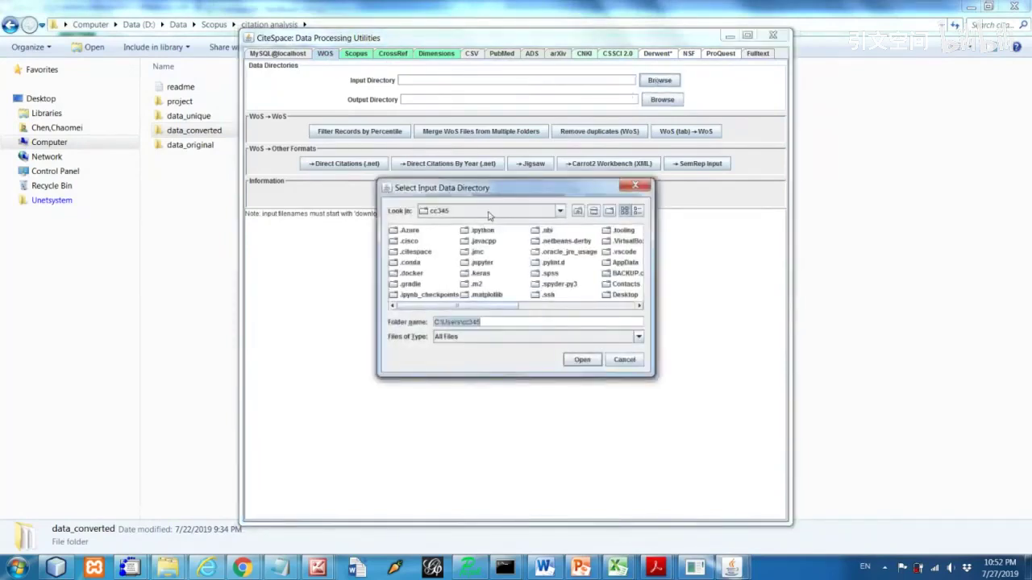
pyautogui.click(488, 211)
pyautogui.click(486, 241)
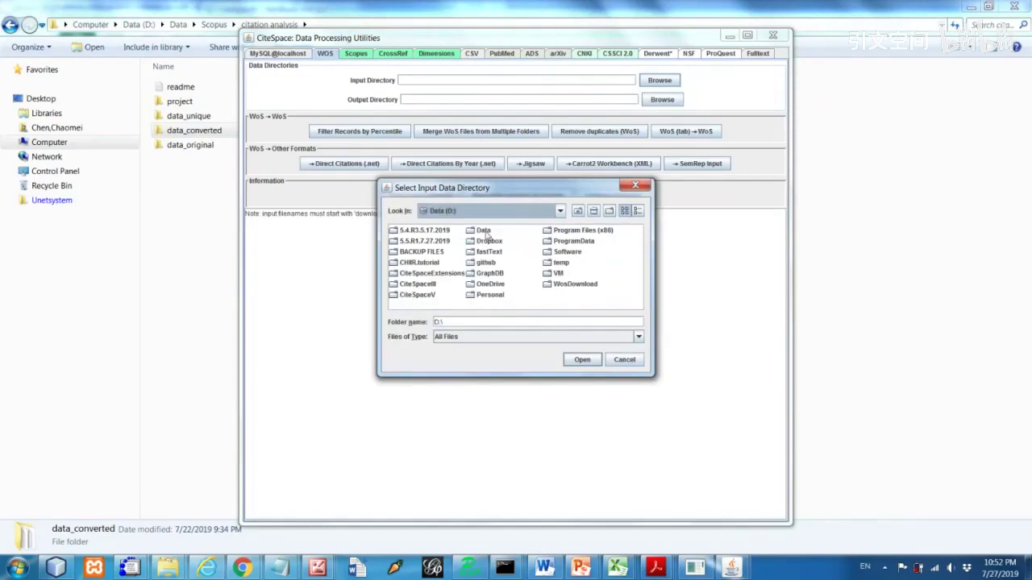
pyautogui.doubleClick(484, 232)
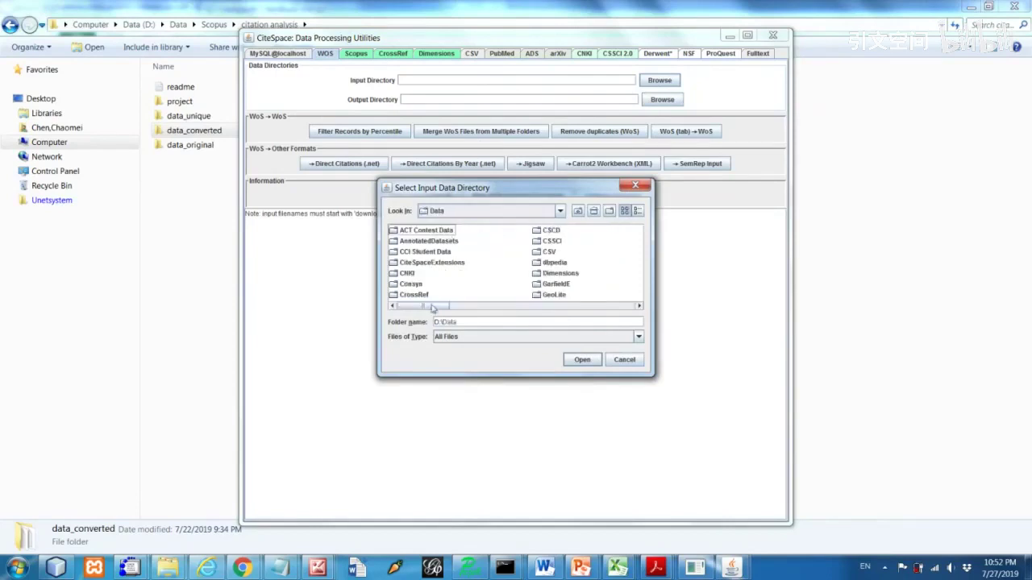
pyautogui.moveTo(433, 308); pyautogui.dragTo(561, 316)
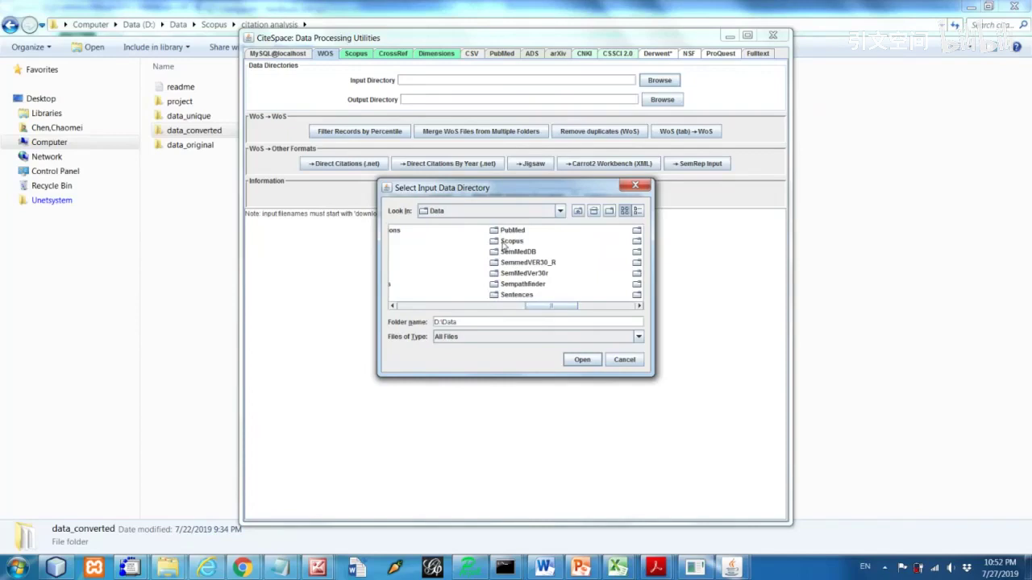
pyautogui.click(504, 244)
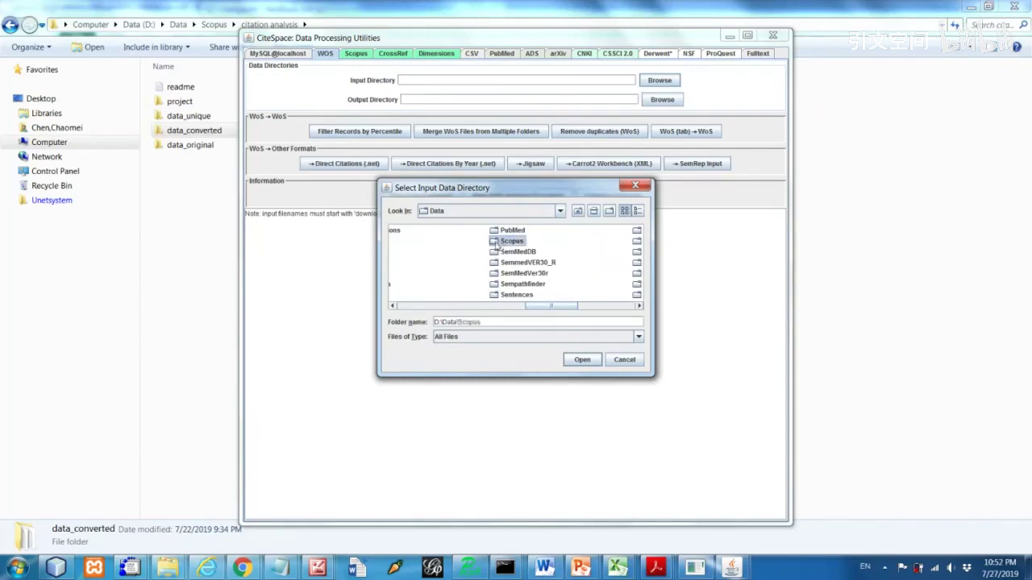
pyautogui.doubleClick(495, 244)
pyautogui.click(438, 242)
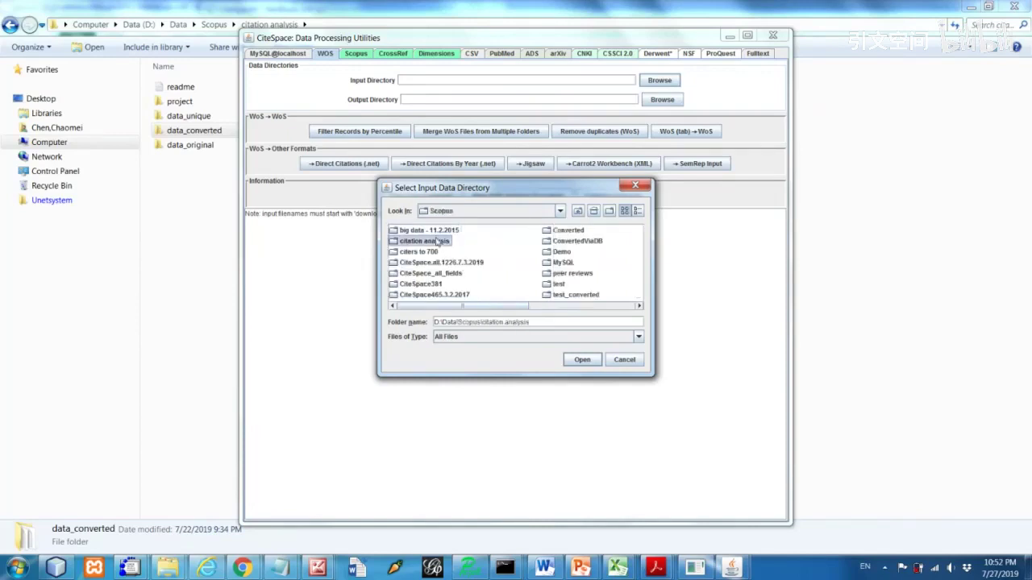
pyautogui.doubleClick(399, 242)
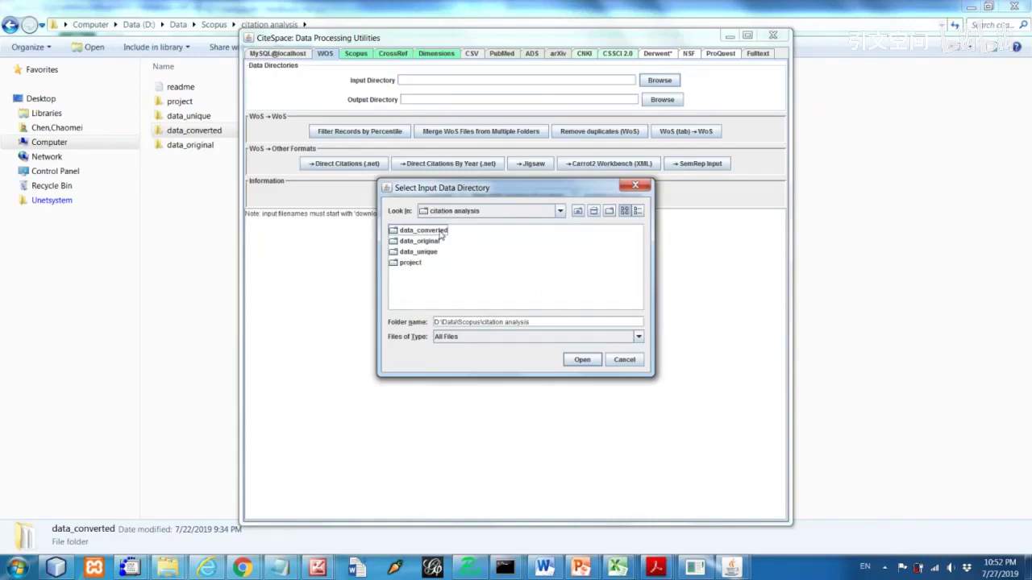
pyautogui.doubleClick(423, 231)
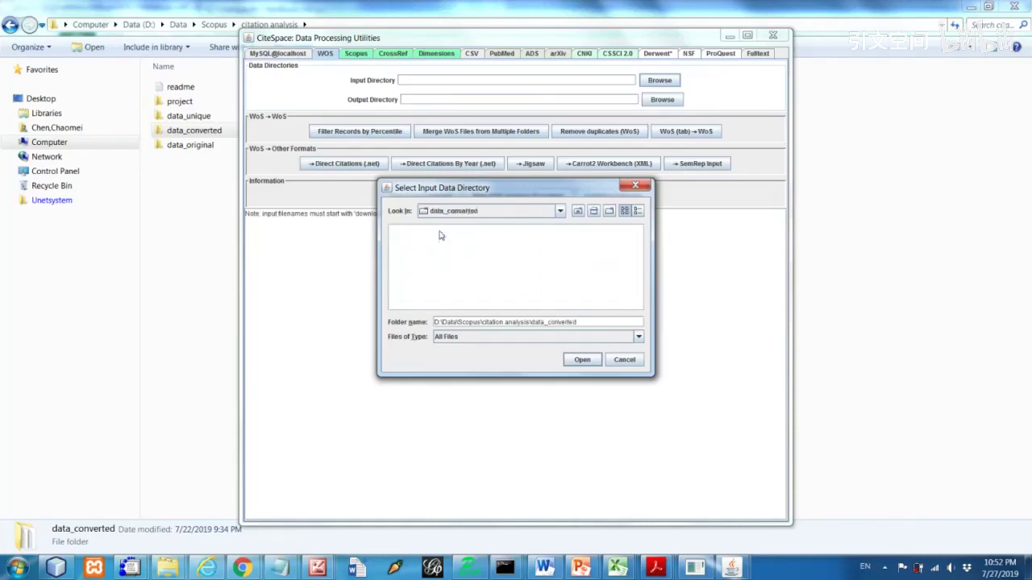
pyautogui.click(582, 360)
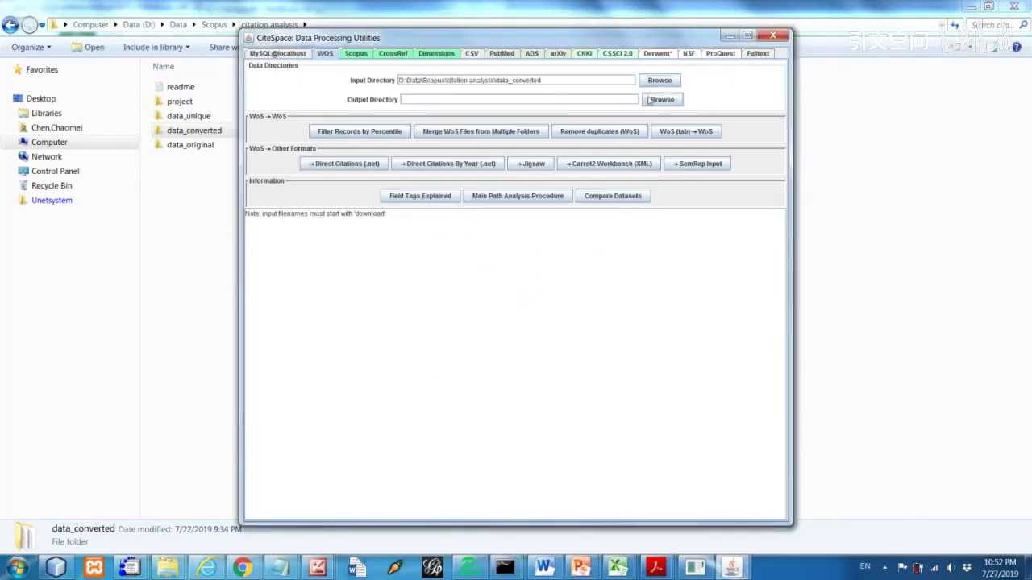
# Step: Set the WoS output directory to D:\Data\Scopus\citation analysis\data_unique
pyautogui.click(650, 101)
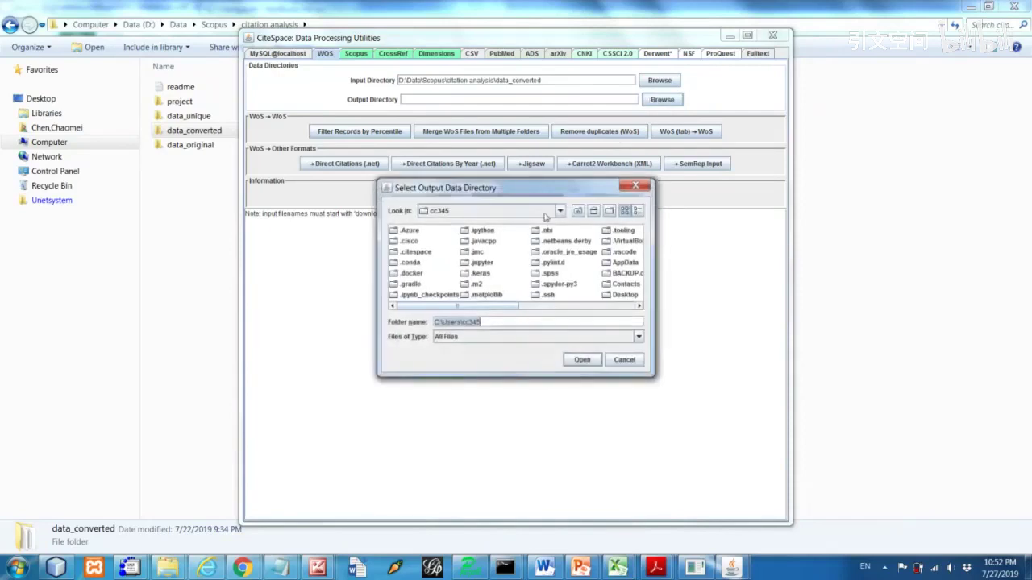
pyautogui.click(544, 216)
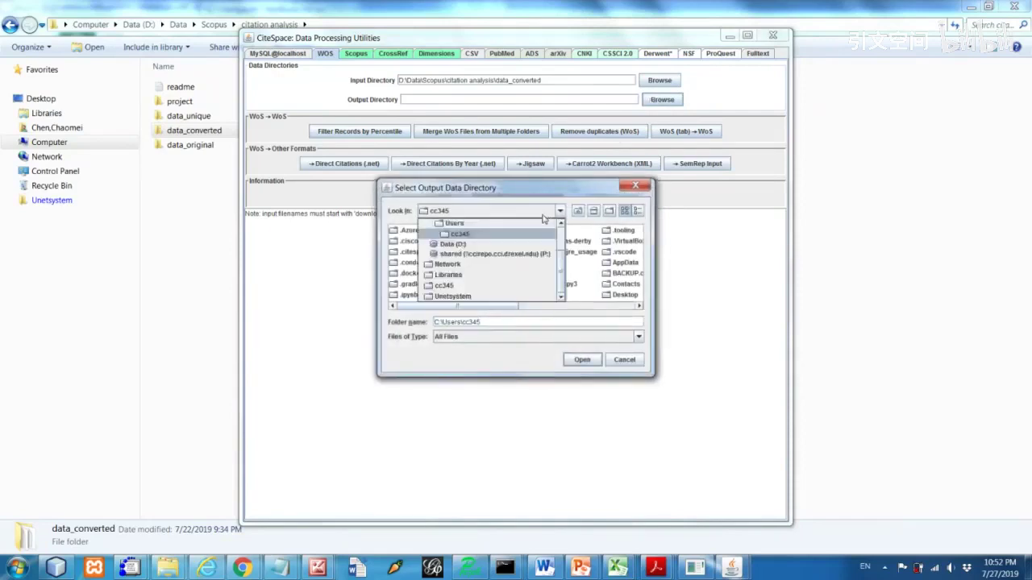
pyautogui.click(509, 245)
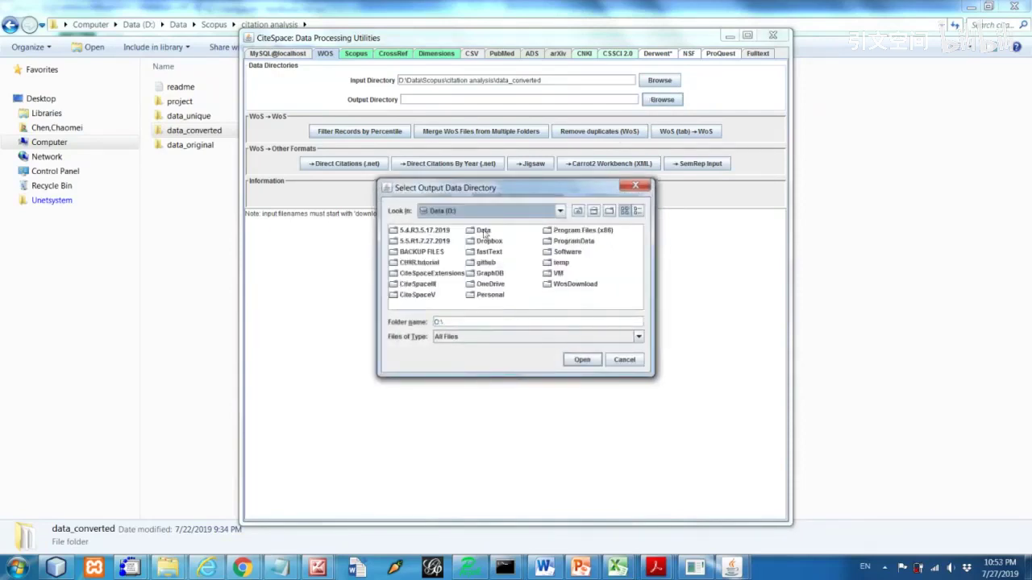
pyautogui.doubleClick(486, 232)
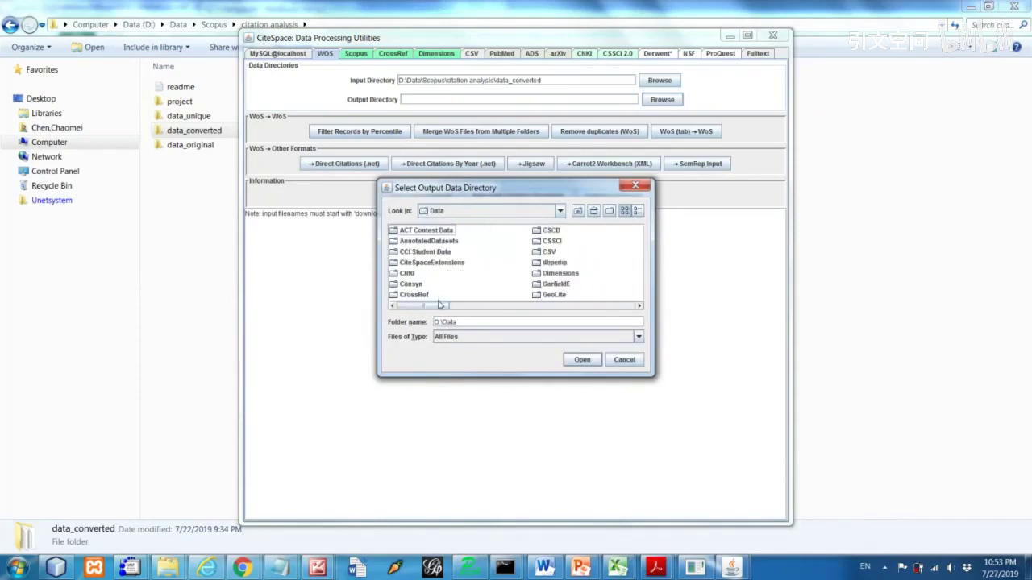
pyautogui.moveTo(443, 307); pyautogui.dragTo(559, 317)
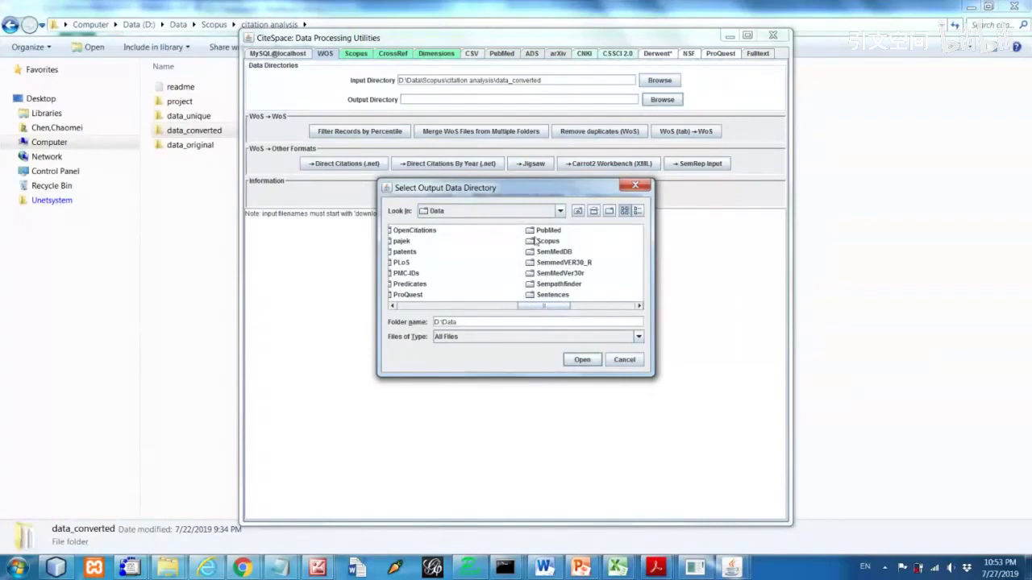
pyautogui.click(534, 240)
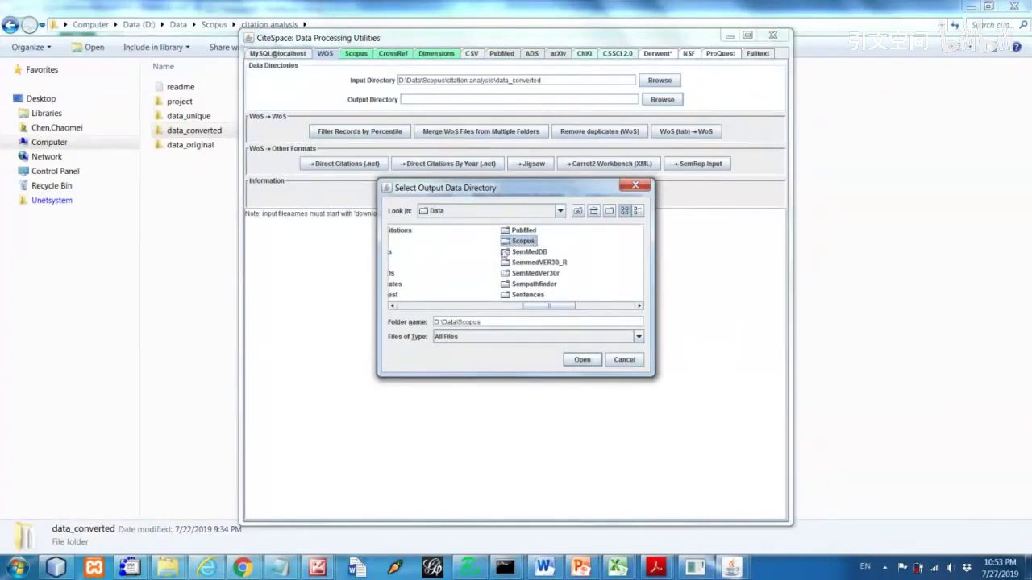
pyautogui.doubleClick(508, 242)
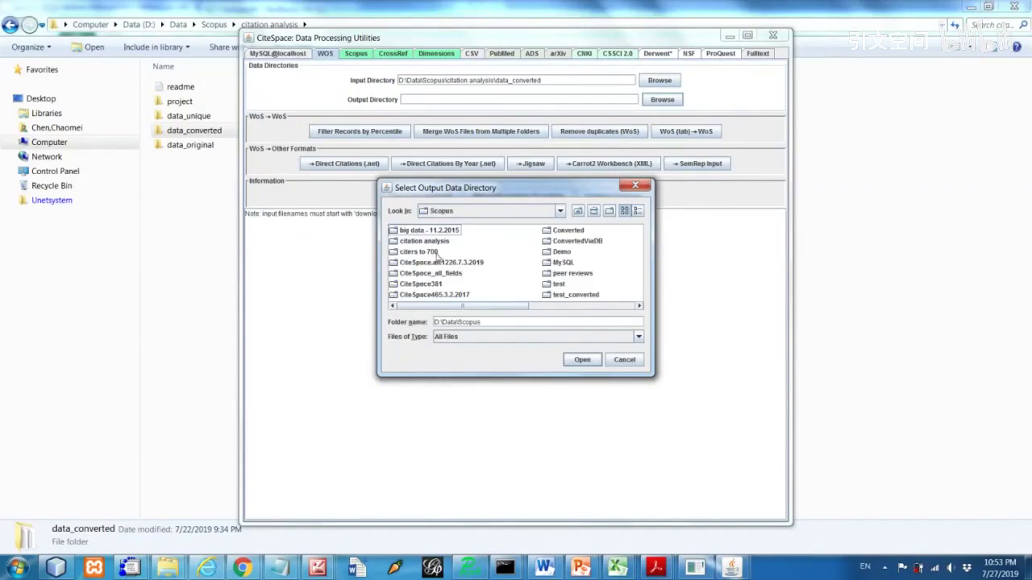
pyautogui.doubleClick(421, 241)
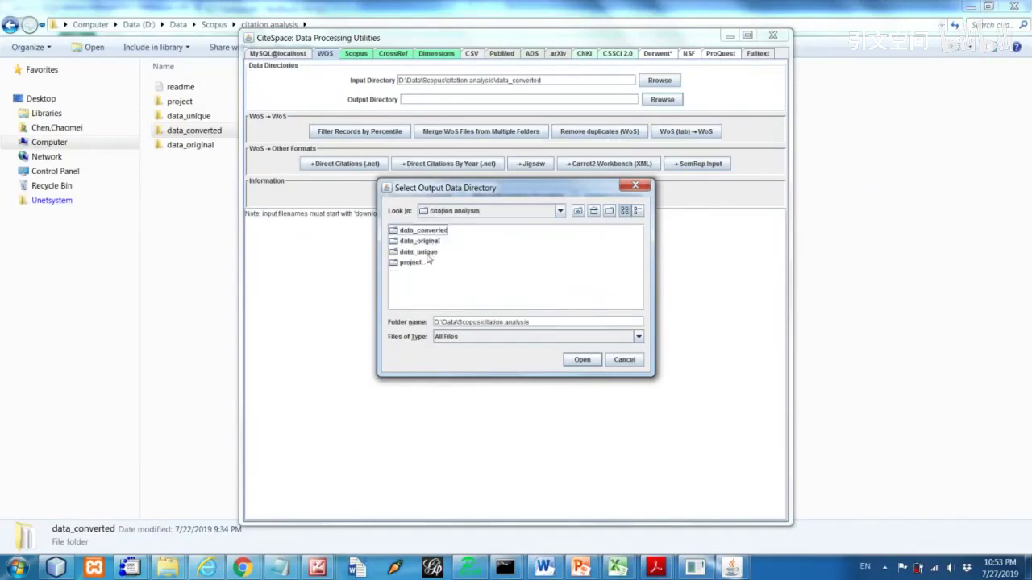
pyautogui.click(428, 255)
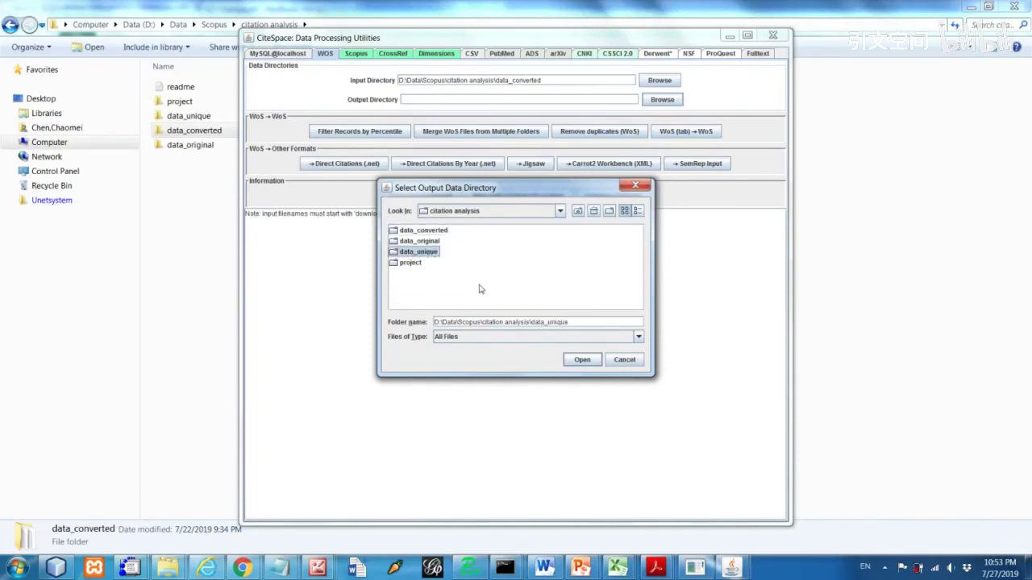
pyautogui.click(577, 361)
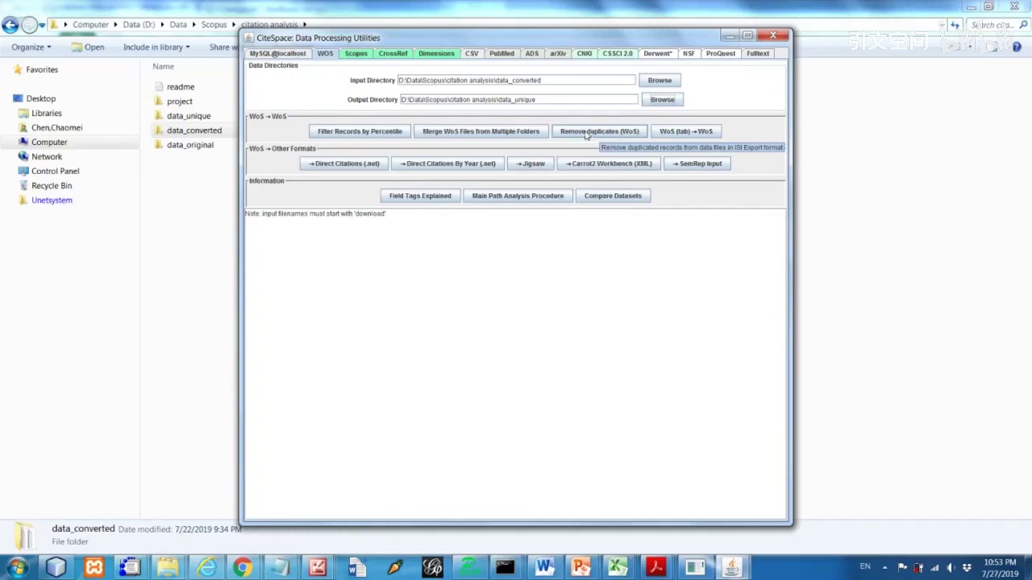
# Step: Open the Remove duplicates (WoS) tool for the converted files, with block size 300
pyautogui.click(586, 132)
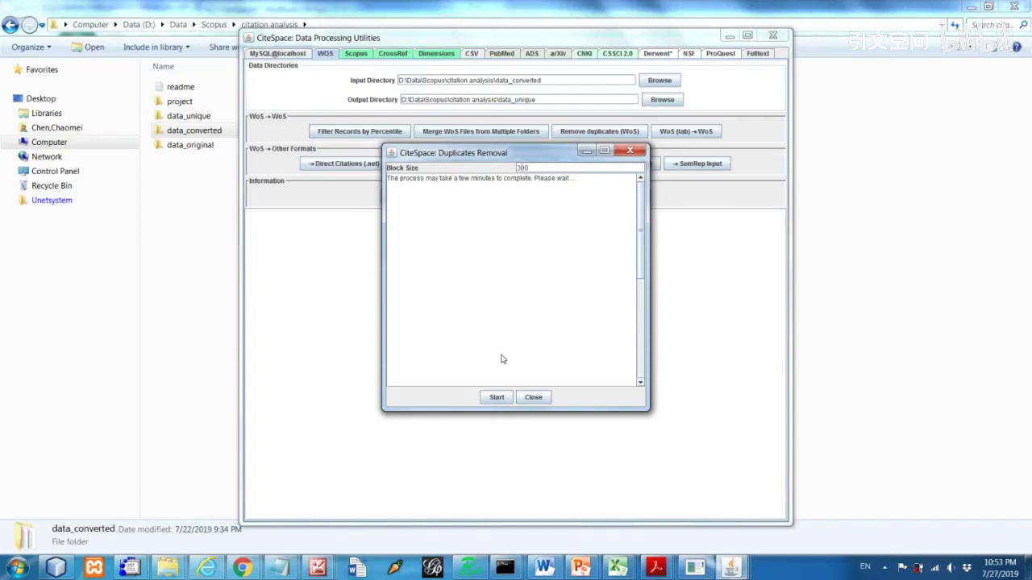
# Step: Run duplicate removal and review the log: 6,596 unique of 7,151 records written to data_unique
pyautogui.click(497, 398)
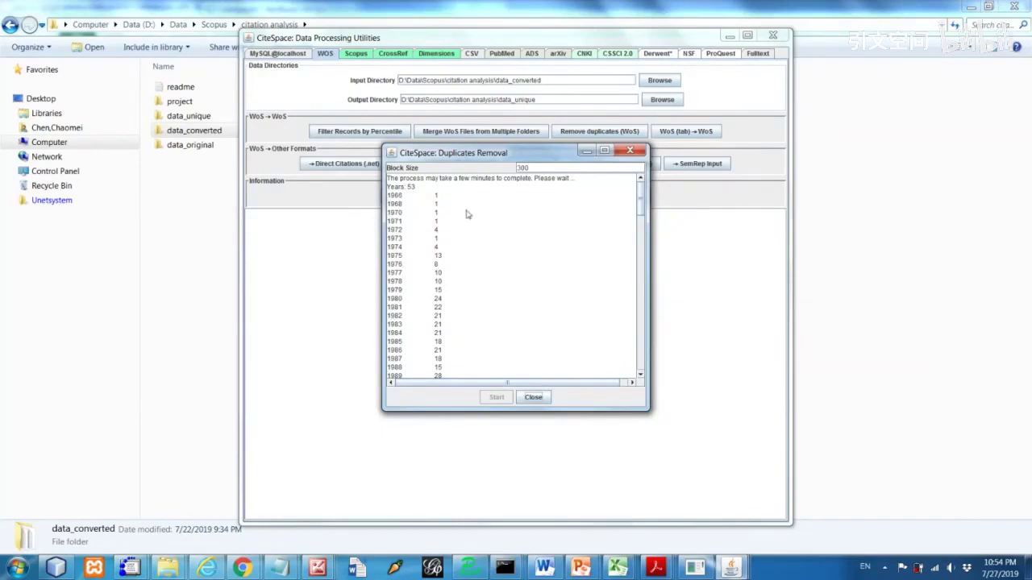
pyautogui.moveTo(642, 214)
pyautogui.mouseDown()
pyautogui.moveTo(641, 277)
pyautogui.moveTo(617, 271)
pyautogui.mouseUp()
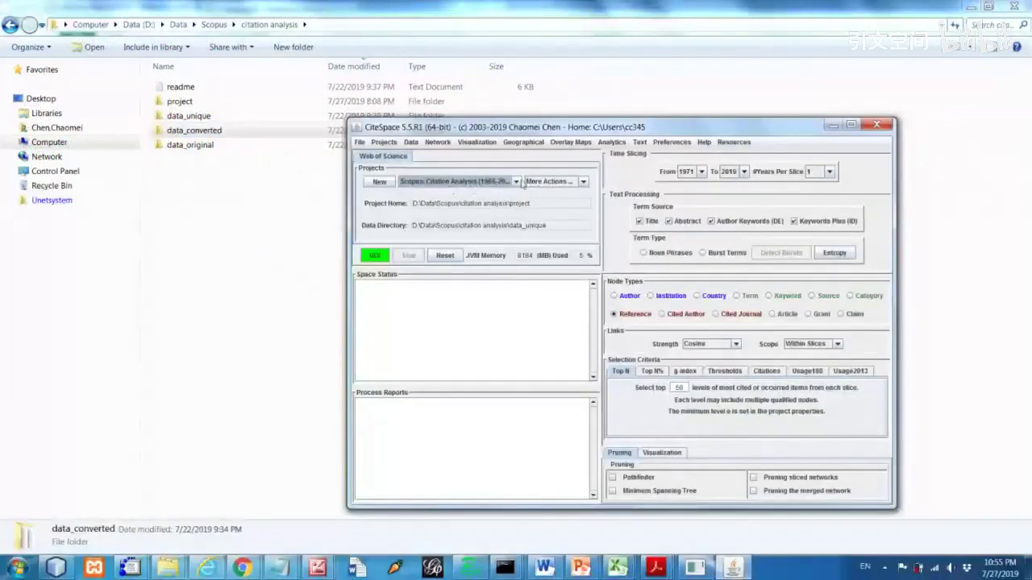
# Step: Choose Edit Properties from More Actions for the Scopus: Citation Analysis (1966-2019) project
pyautogui.click(553, 182)
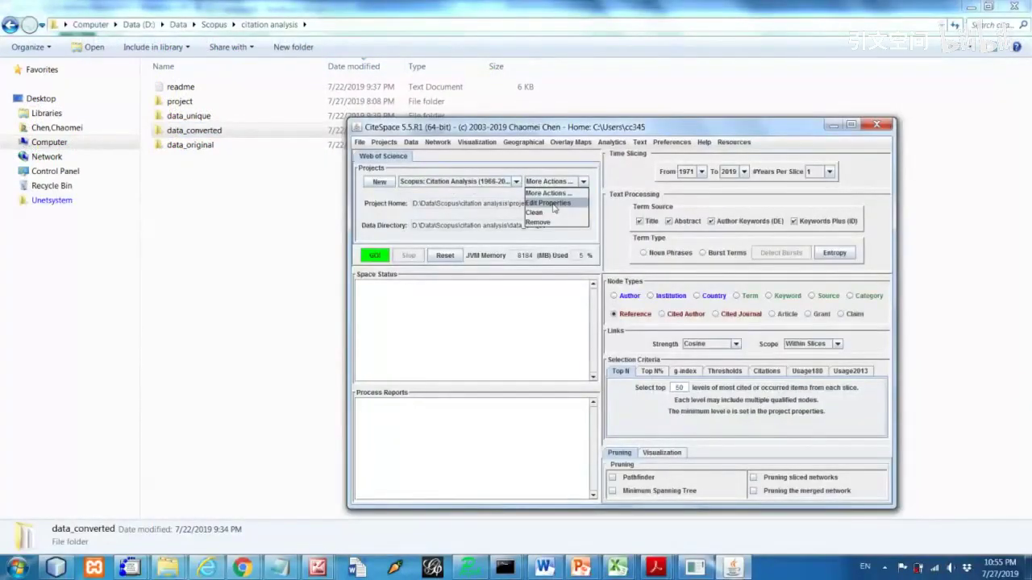
pyautogui.click(553, 203)
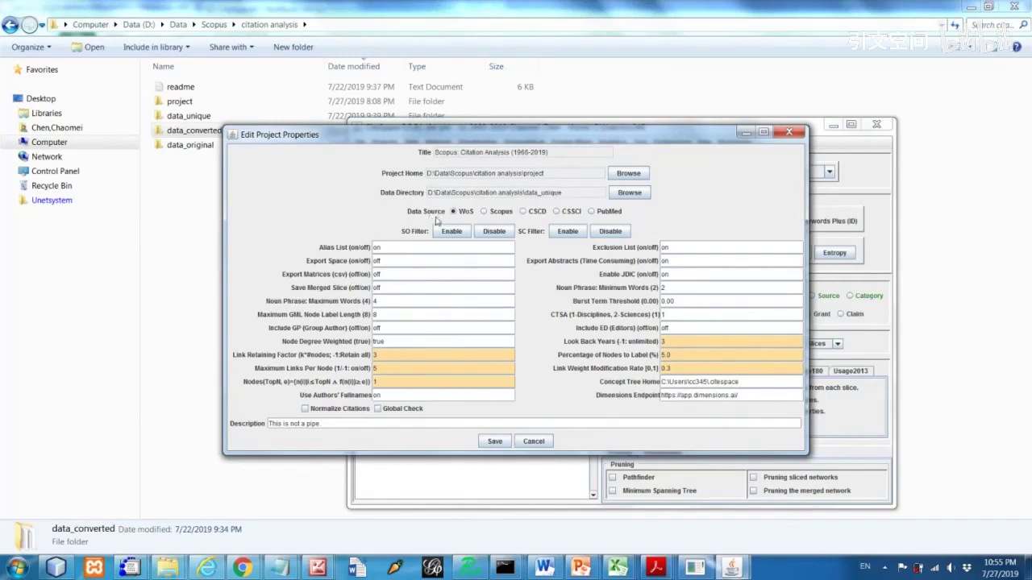
# Step: Switch the project's Data Source radio button from WoS to Scopus
pyautogui.click(494, 213)
# Step: Review the Link Retaining Factor and Maximum Links Per Node fields, setting Nodes(TopN, e) to 2
pyautogui.doubleClick(376, 356)
pyautogui.click(398, 368)
# Step: Save the project properties for yearly 1971–2019 slices, Reference nodes and Top N 50
pyautogui.click(495, 442)
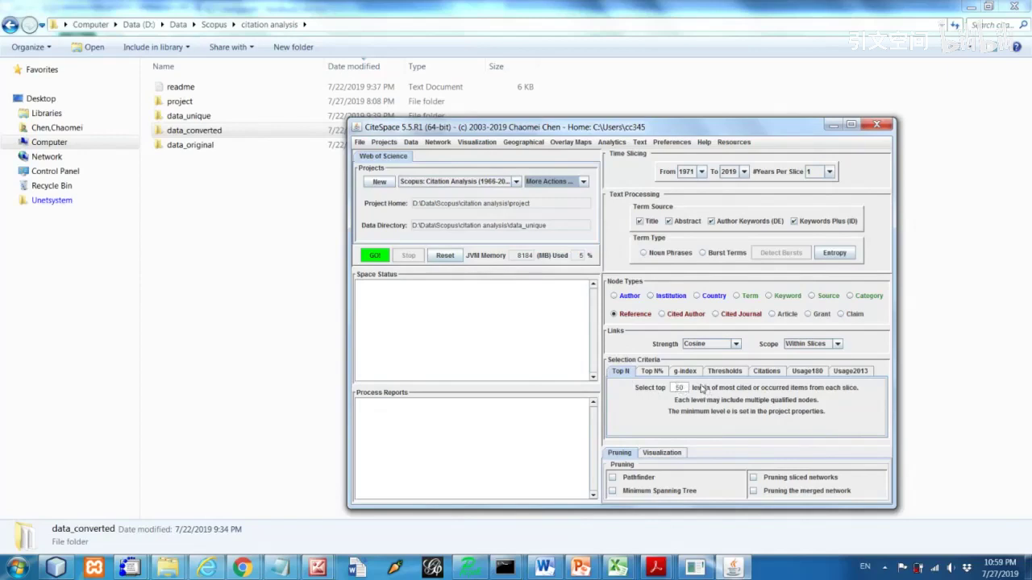
# Step: Run GO! to build a merged network of 1,261 nodes and 4,154 links from 5,281 records
pyautogui.click(374, 257)
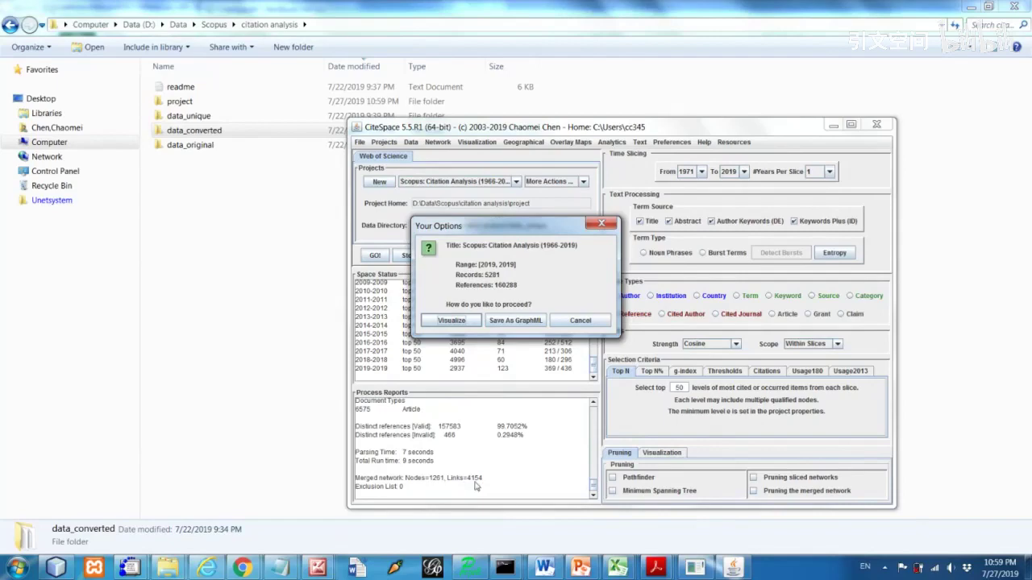
# Step: Choose Visualize in the Your Options dialog to display the merged co-citation network
pyautogui.click(458, 323)
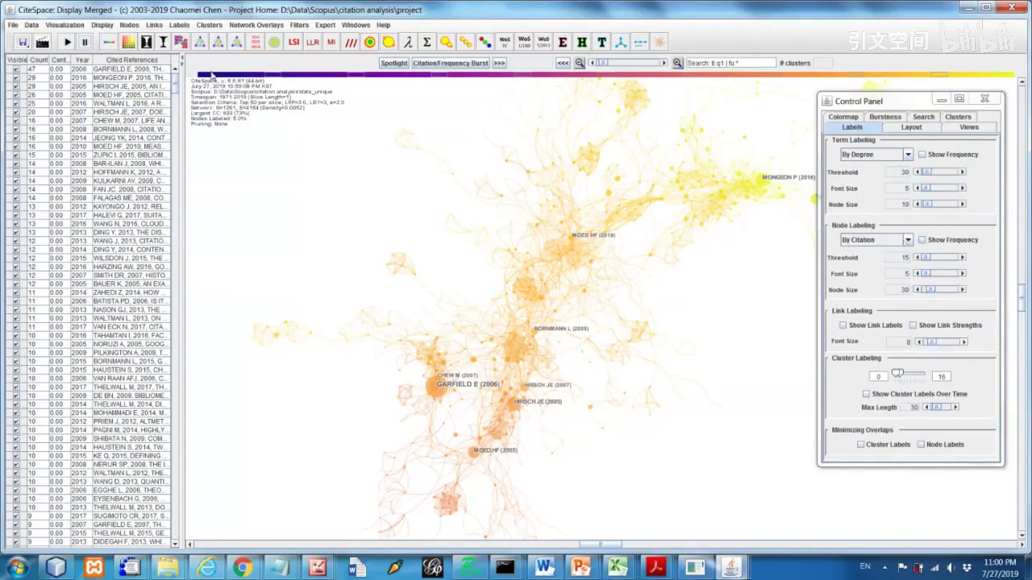
# Step: Find Clusters, producing labels like #0 systematic review, #1 mendeley reader, #2 nursing literature
pyautogui.click(181, 42)
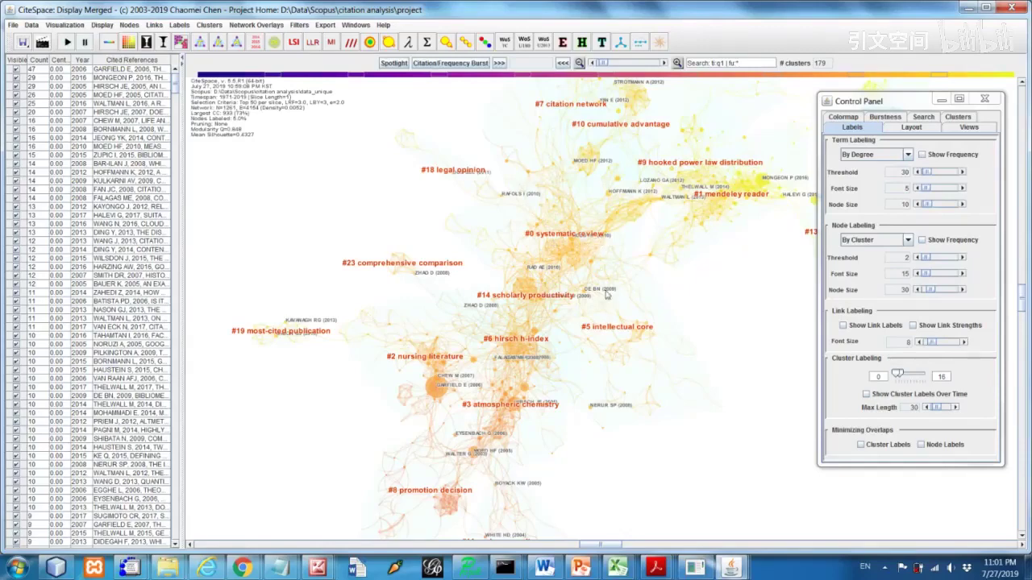
# Step: Turn on Minimizing Overlaps for Node Labels in the Control Panel's Labels settings
pyautogui.click(922, 445)
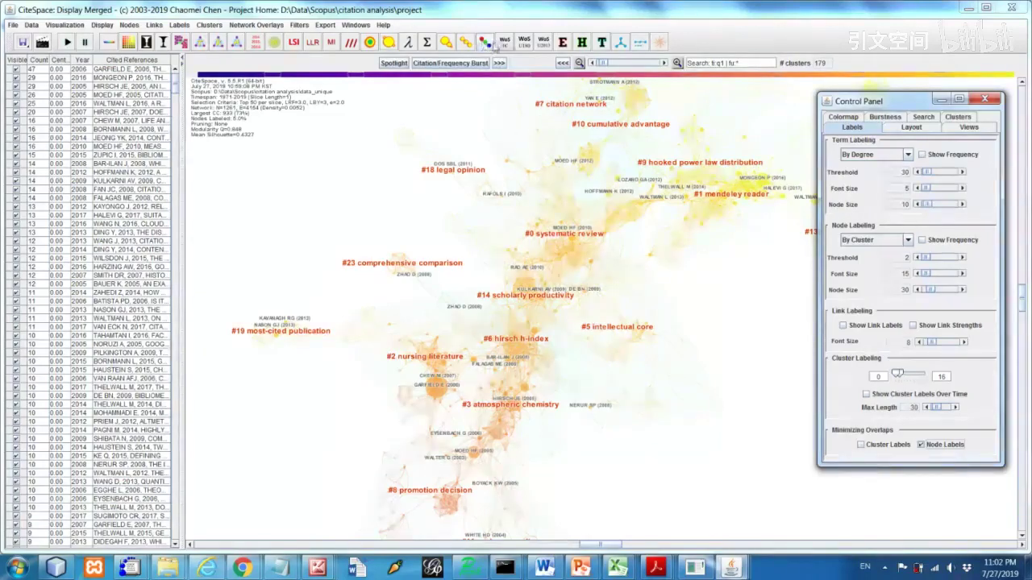
# Step: Redraw the network so each cluster's nodes and links use their own colour
pyautogui.click(484, 42)
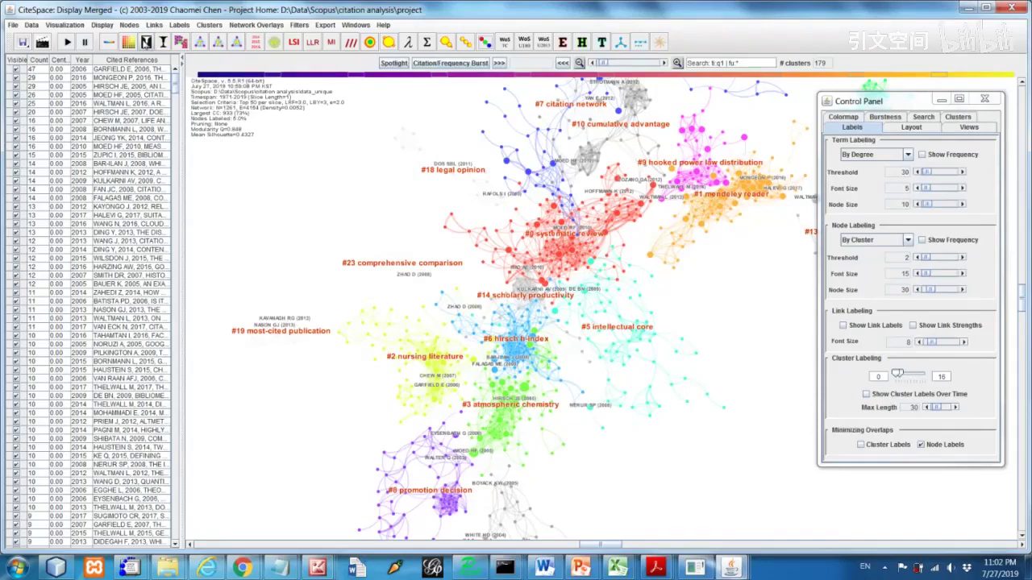
# Step: Show clusters as filled areas on black and shrink the node size to 2
pyautogui.click(146, 42)
pyautogui.click(146, 42)
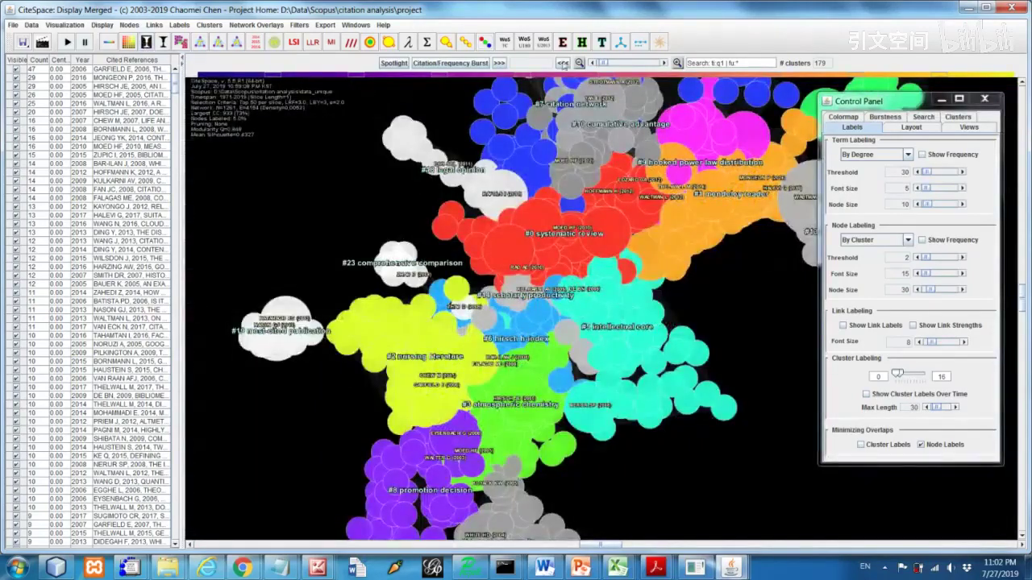
pyautogui.click(924, 292)
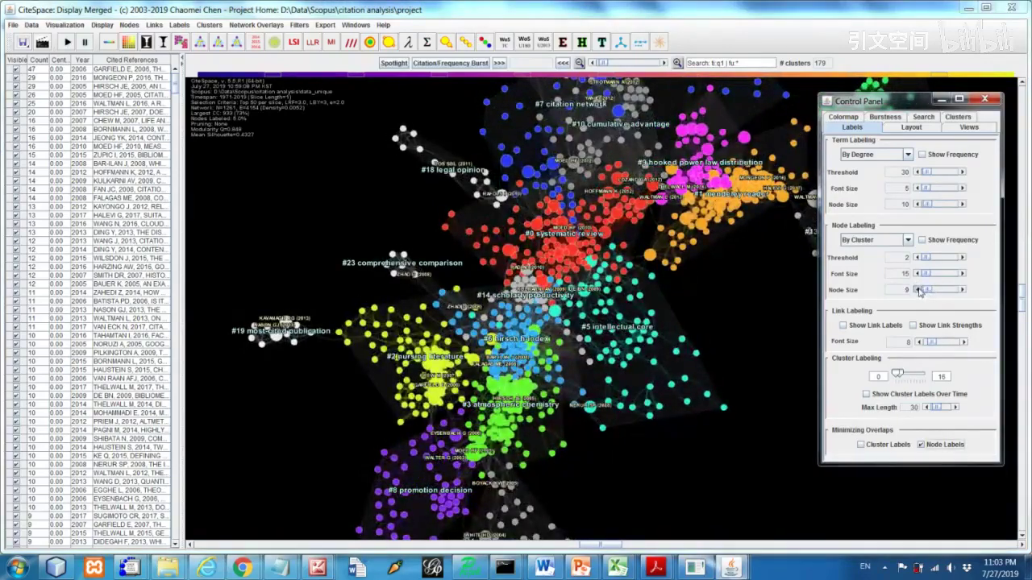
pyautogui.click(919, 292)
pyautogui.click(920, 292)
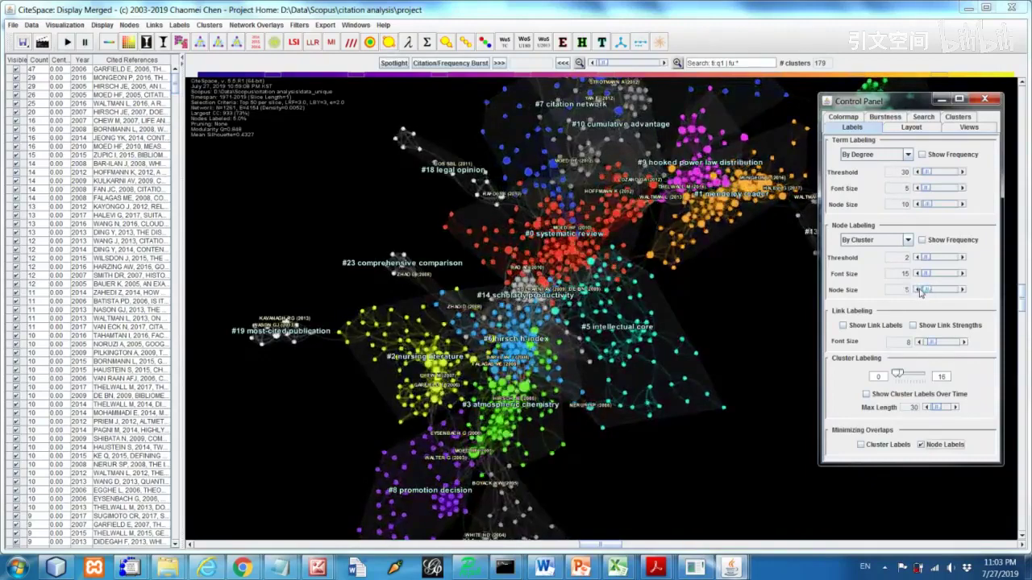
pyautogui.click(919, 292)
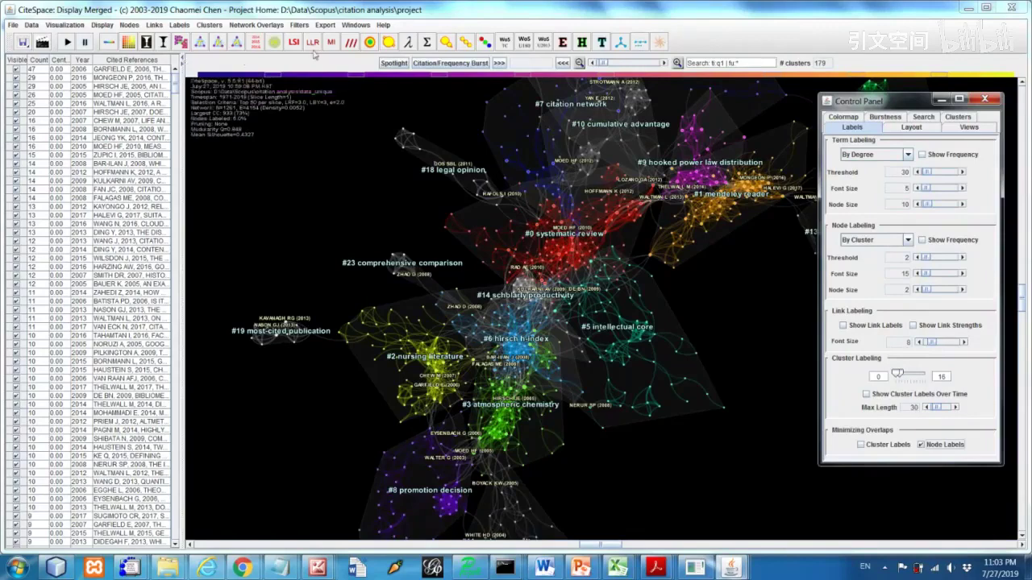
# Step: Toggle node labels to By Citation and back to By Cluster, then raise node size to 62
pyautogui.click(371, 43)
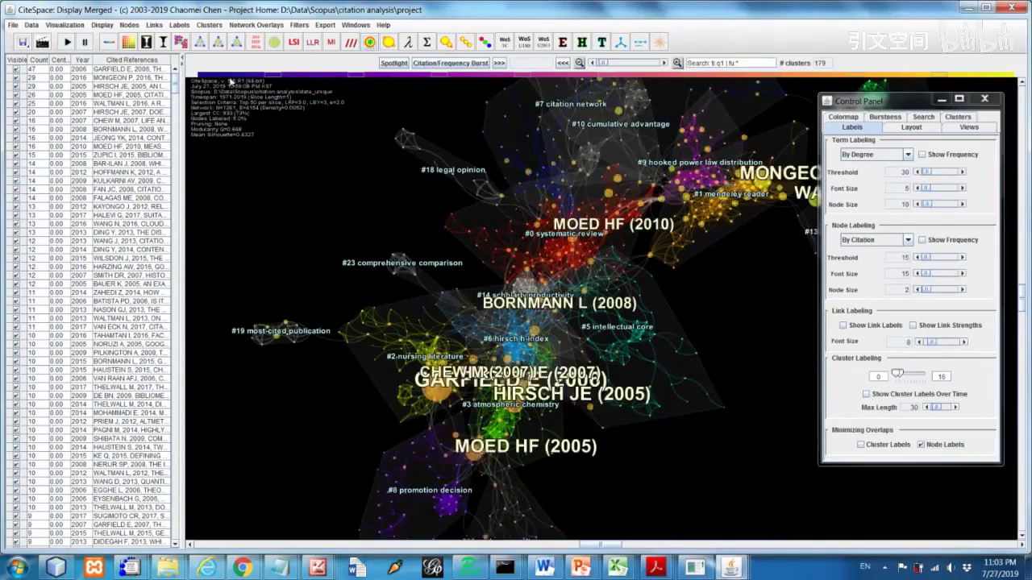
pyautogui.click(148, 42)
pyautogui.click(941, 292)
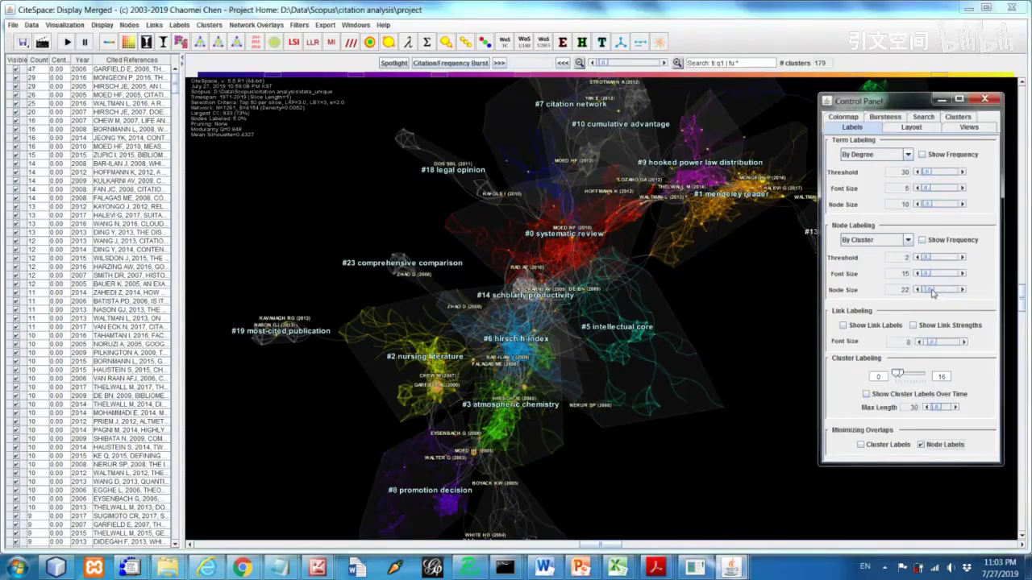
pyautogui.click(942, 291)
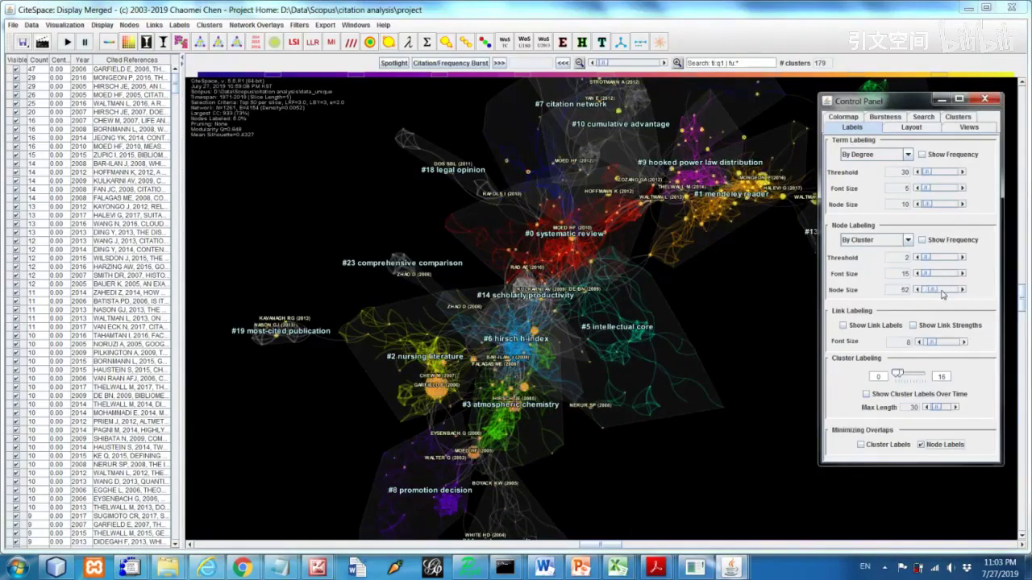
pyautogui.click(942, 290)
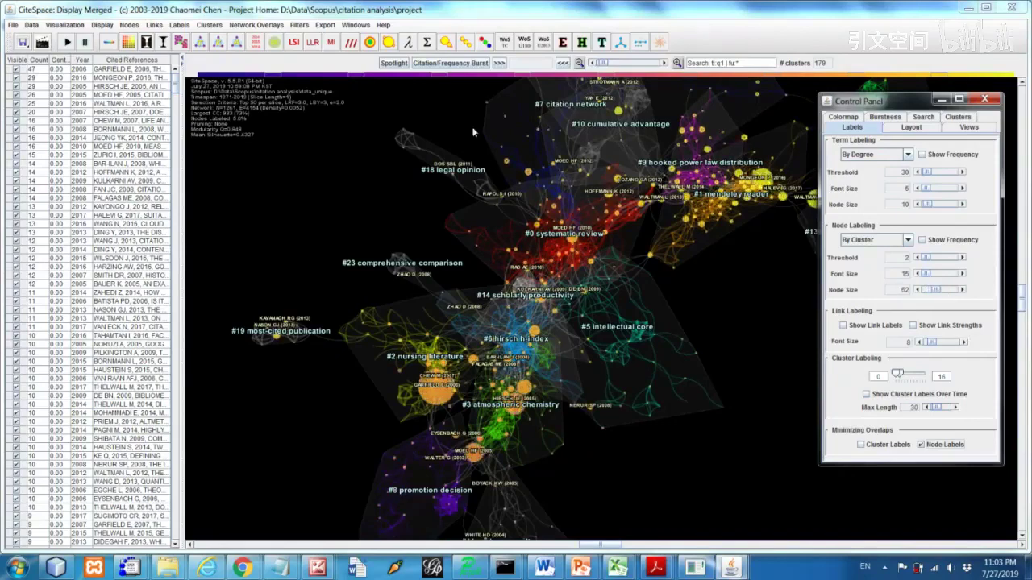
# Step: Show citation bursts as red rings on the network's reference nodes
pyautogui.click(452, 63)
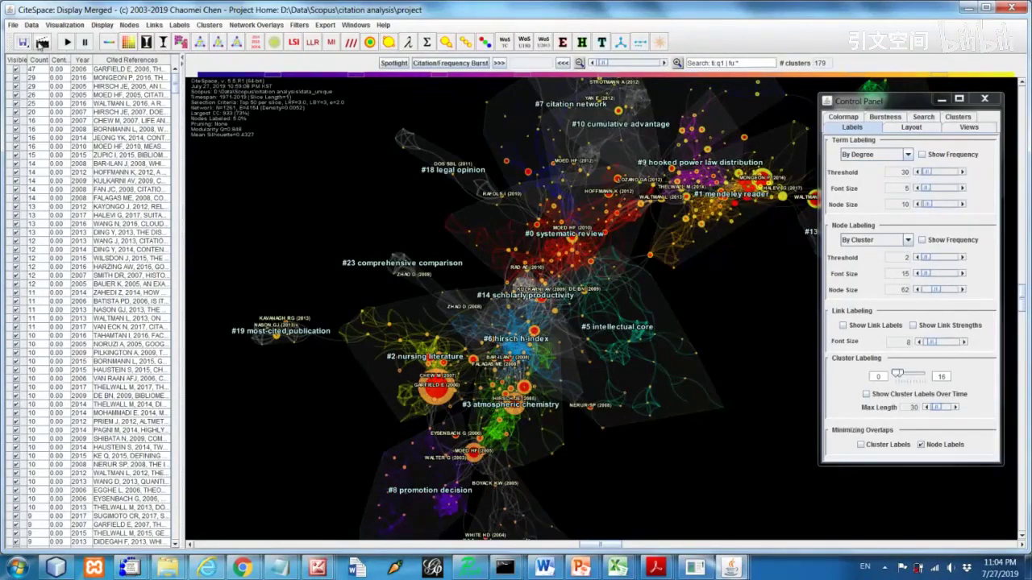
# Step: Export the network display as DCA_v1261e4154.png in the project folder and dismiss the confirmation
pyautogui.click(41, 42)
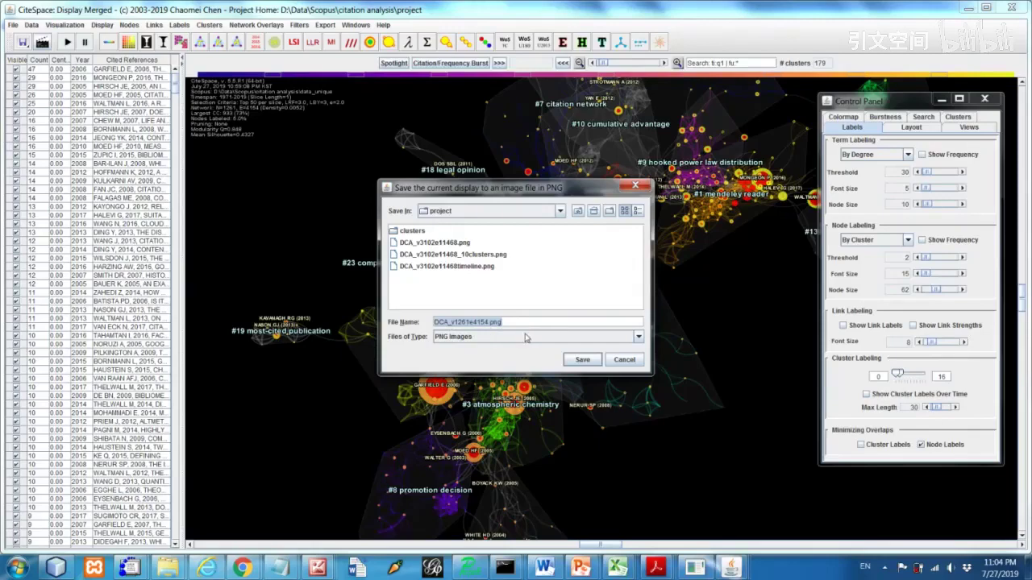
pyautogui.click(582, 361)
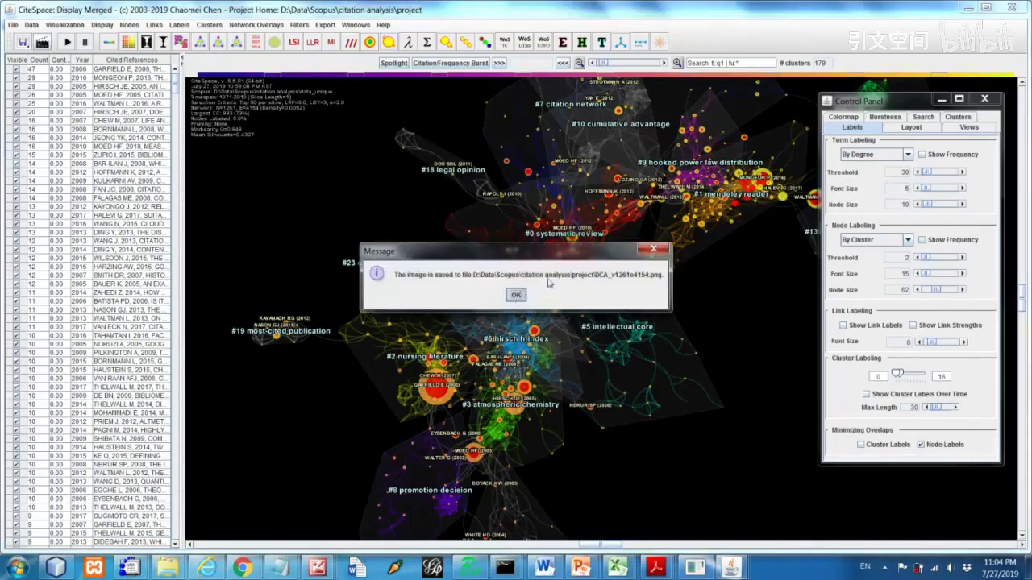
pyautogui.press('Return')
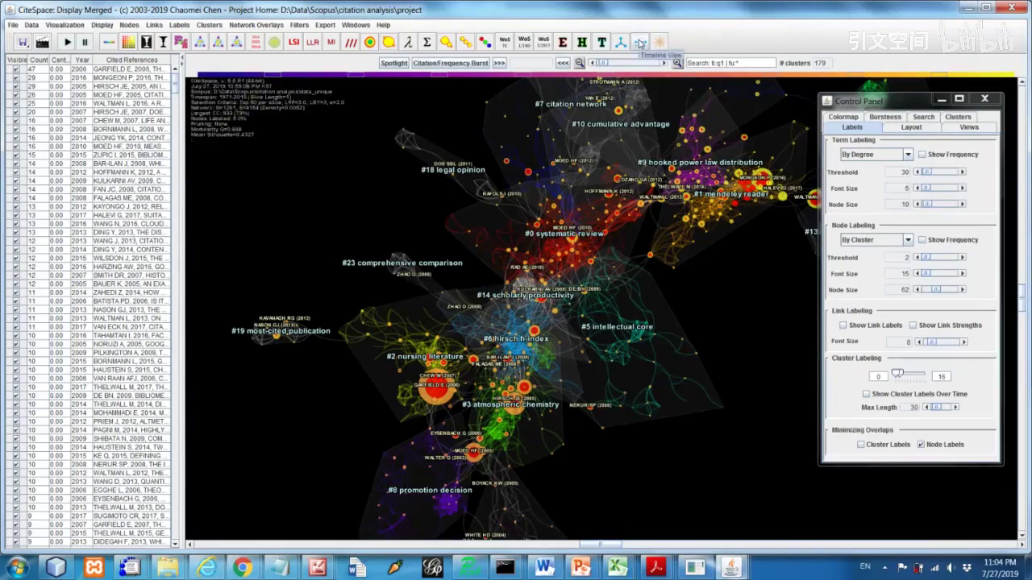
# Step: Switch to timeline view with node label threshold 0 and label font size 5
pyautogui.click(640, 42)
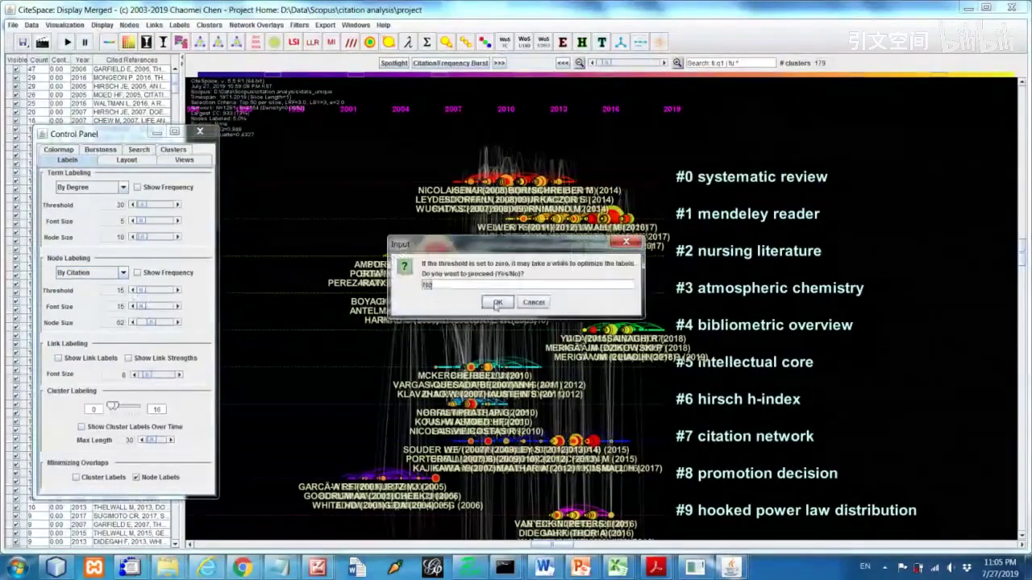
pyautogui.click(495, 302)
pyautogui.click(140, 291)
pyautogui.write('yes')
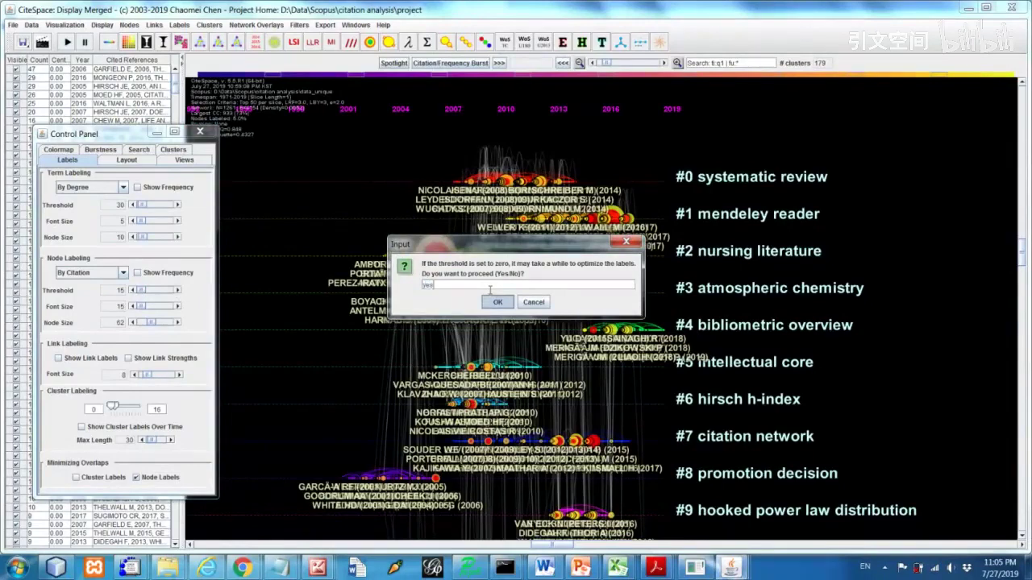
pyautogui.click(498, 303)
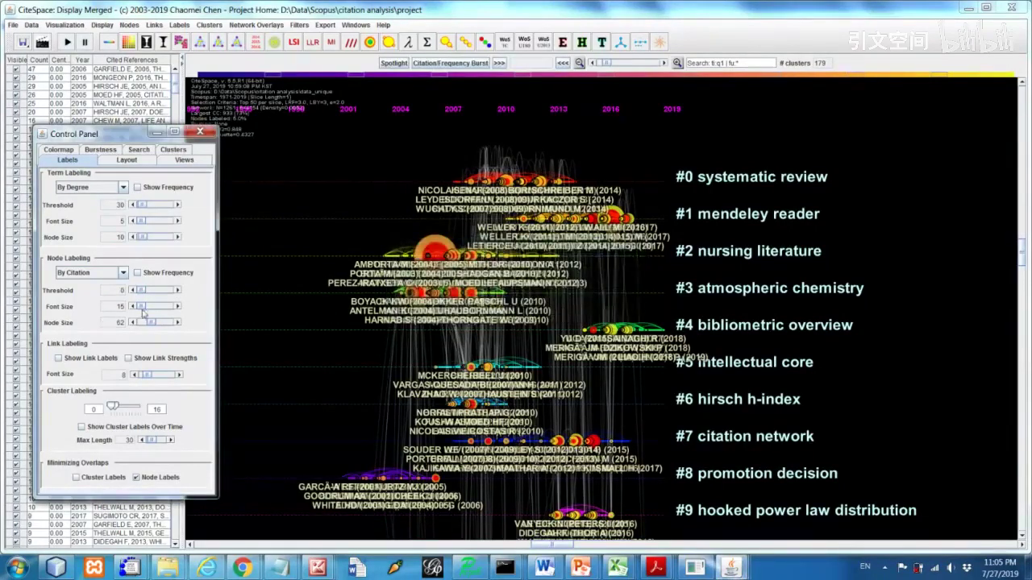
pyautogui.moveTo(142, 311); pyautogui.dragTo(134, 308)
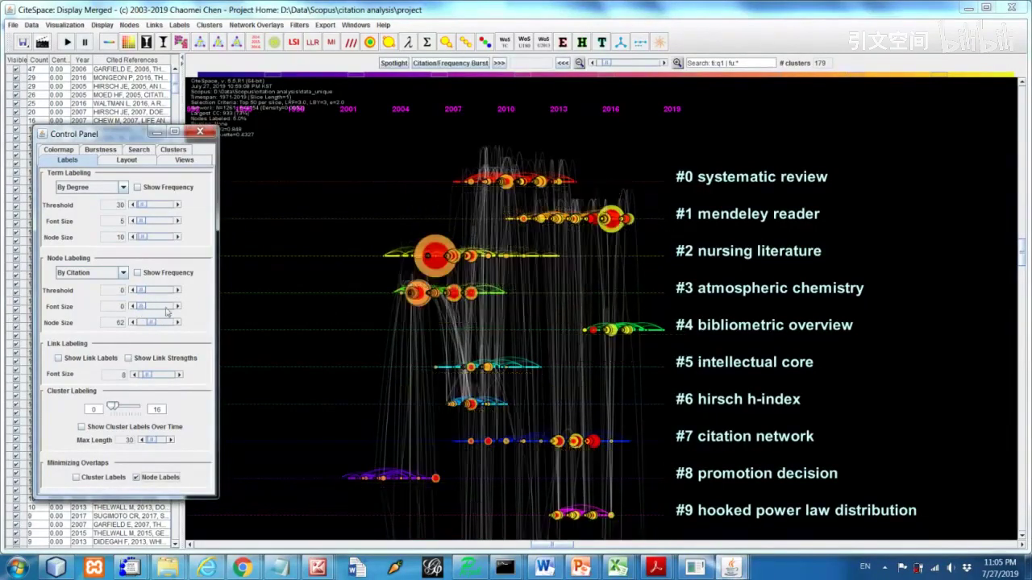
pyautogui.click(177, 306)
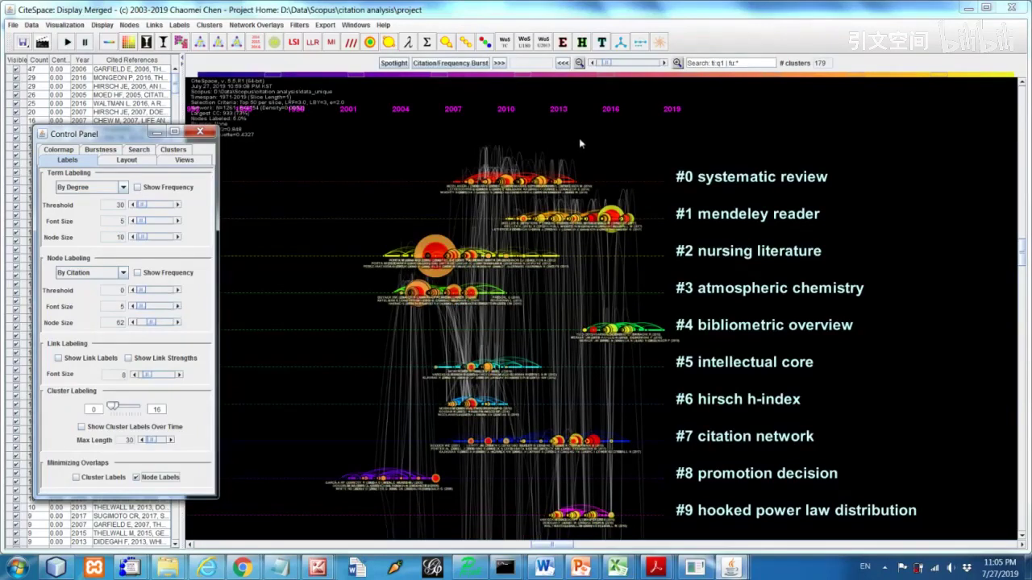
# Step: Set the Views tab's Fisheye View Distortion to 3 to widen the recent years
pyautogui.click(188, 161)
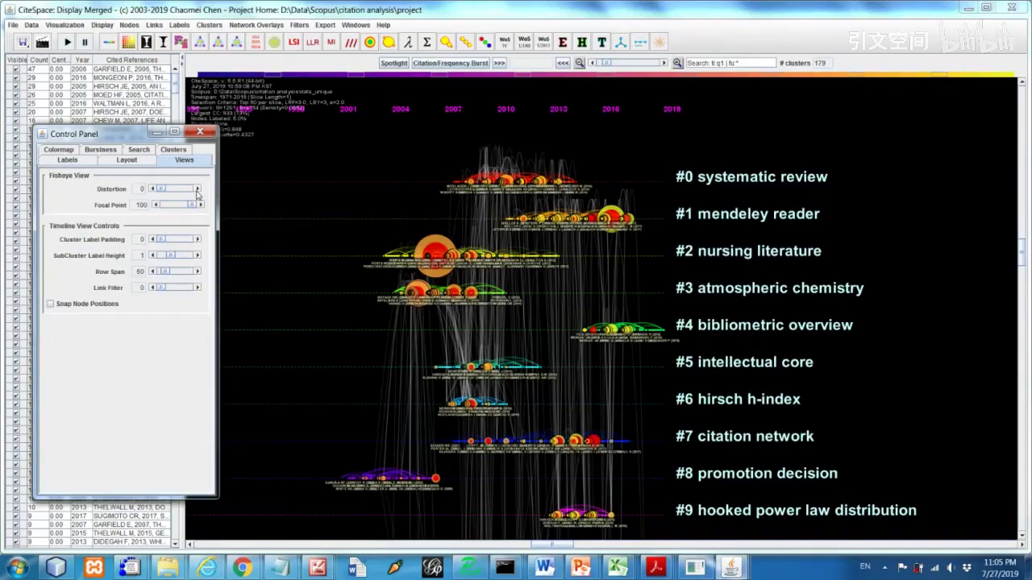
pyautogui.click(197, 189)
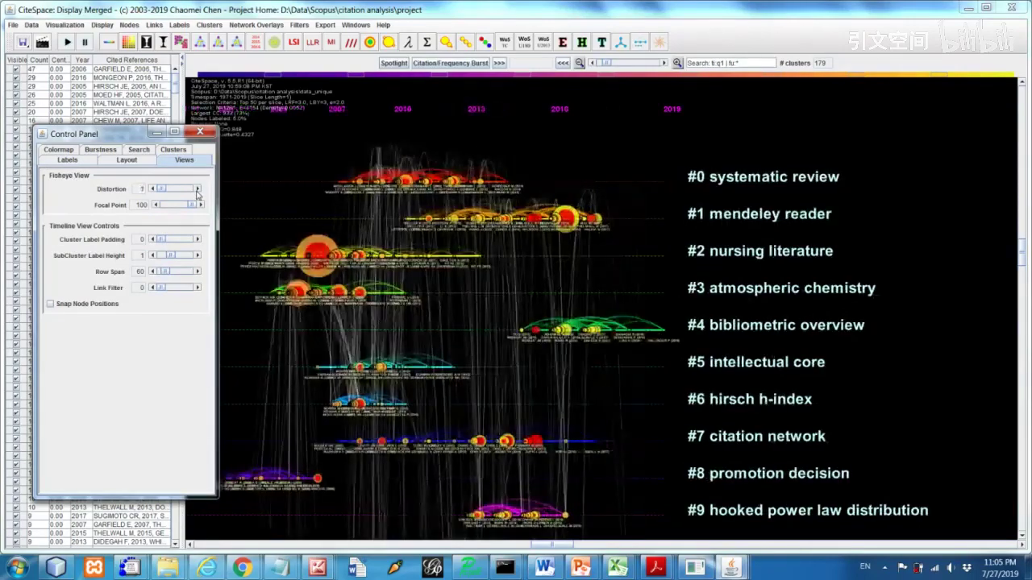
pyautogui.click(197, 189)
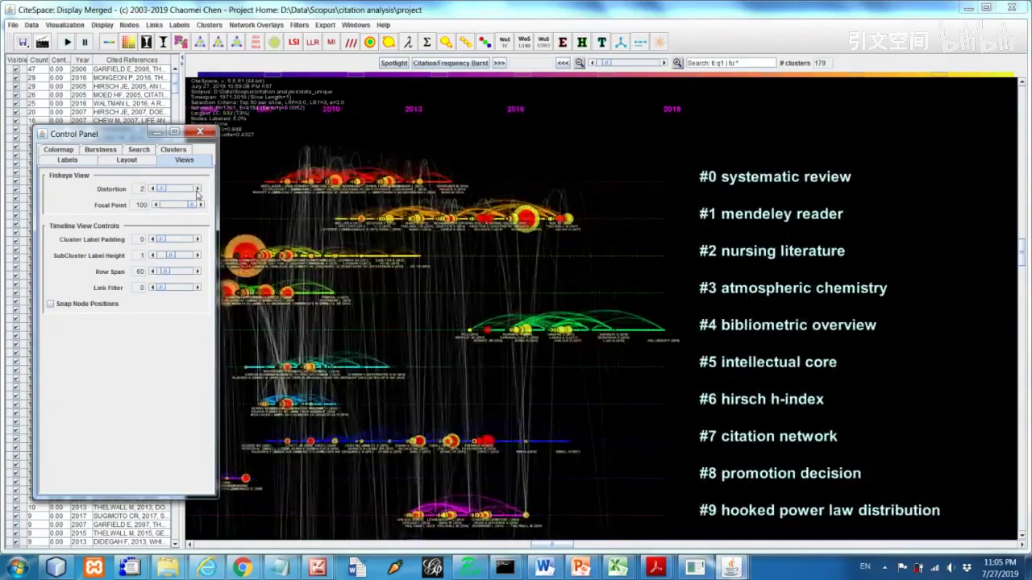
pyautogui.press('Right')
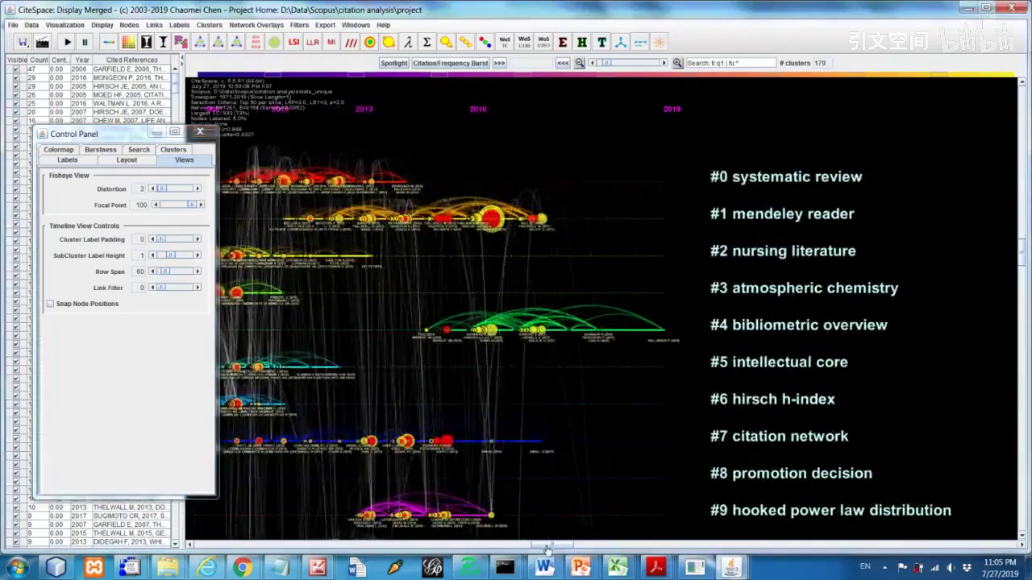
pyautogui.moveTo(538, 552); pyautogui.dragTo(519, 551)
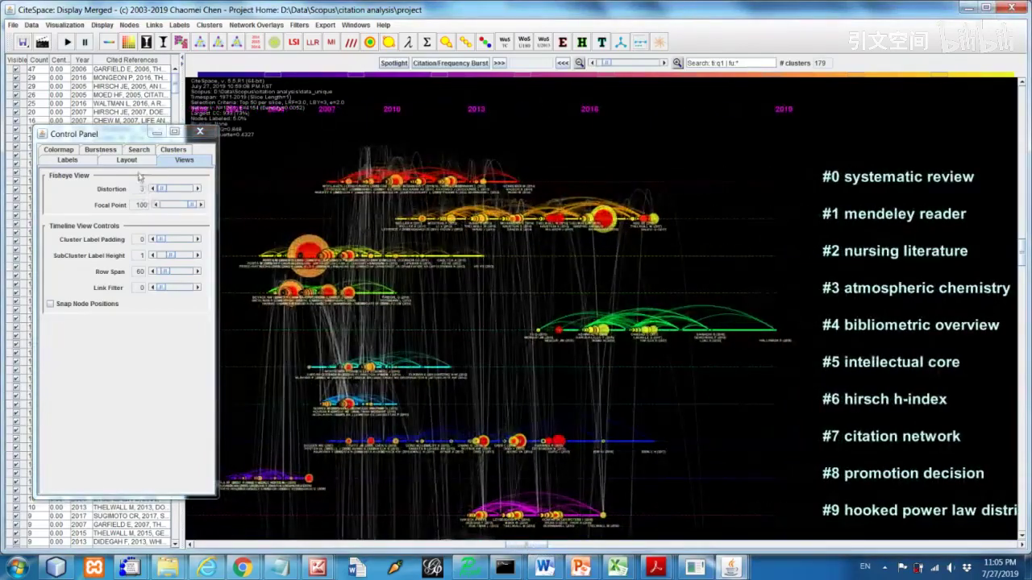